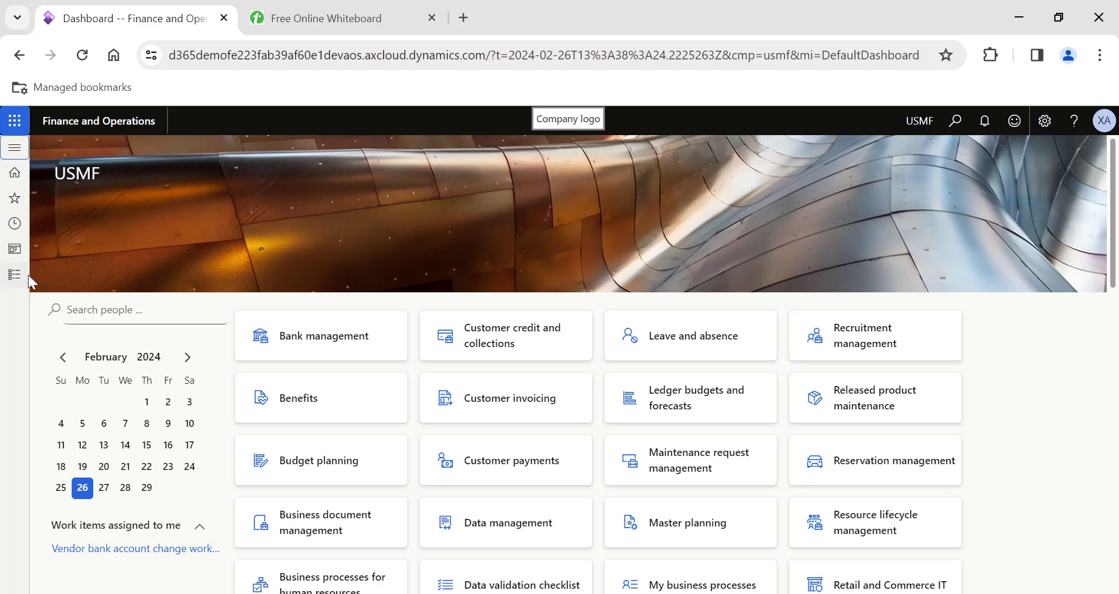
Open purchase order 000036 from the All purchase orders list
left_click(233, 270)
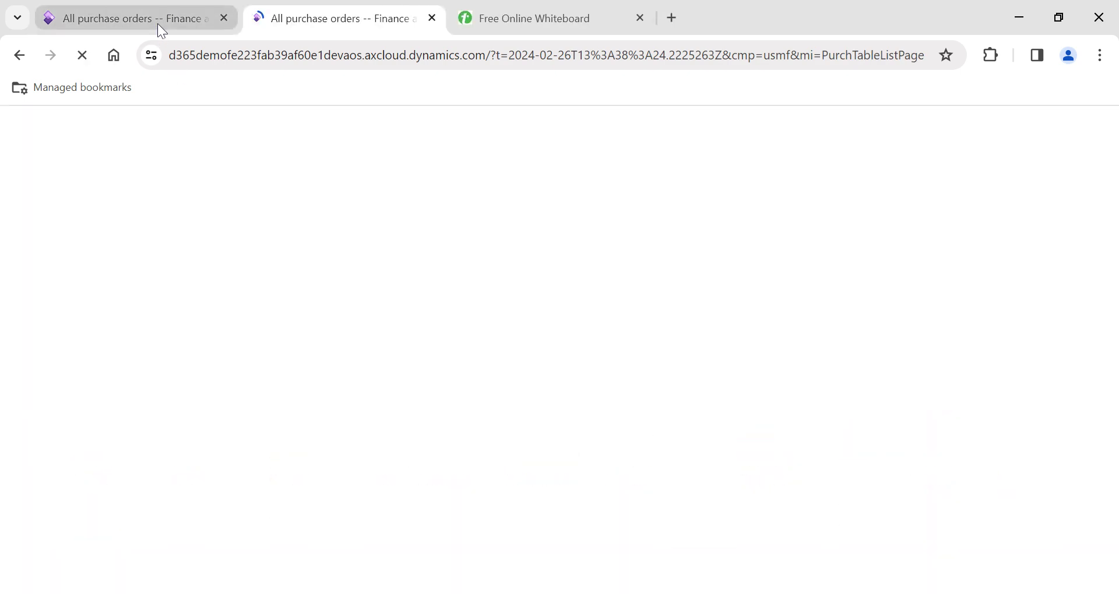
left_click(167, 18)
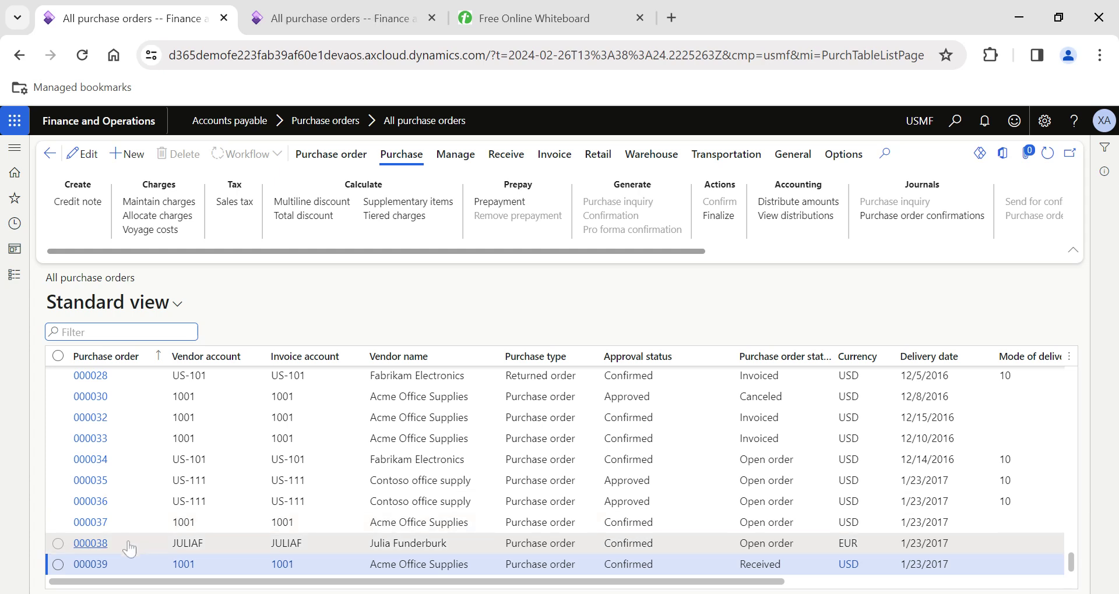
left_click(178, 545)
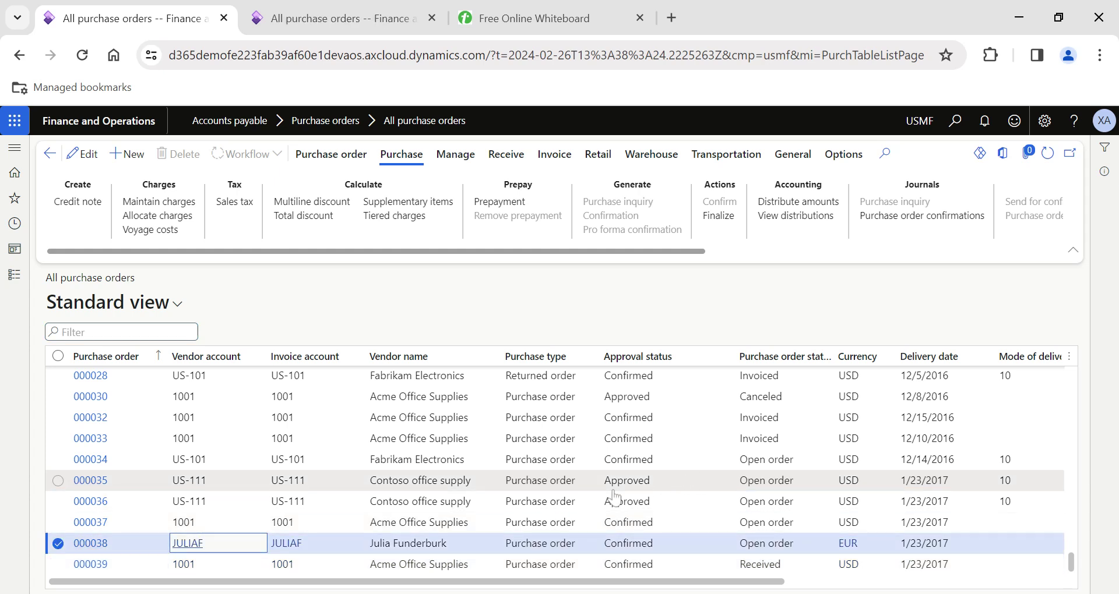
left_click(431, 502)
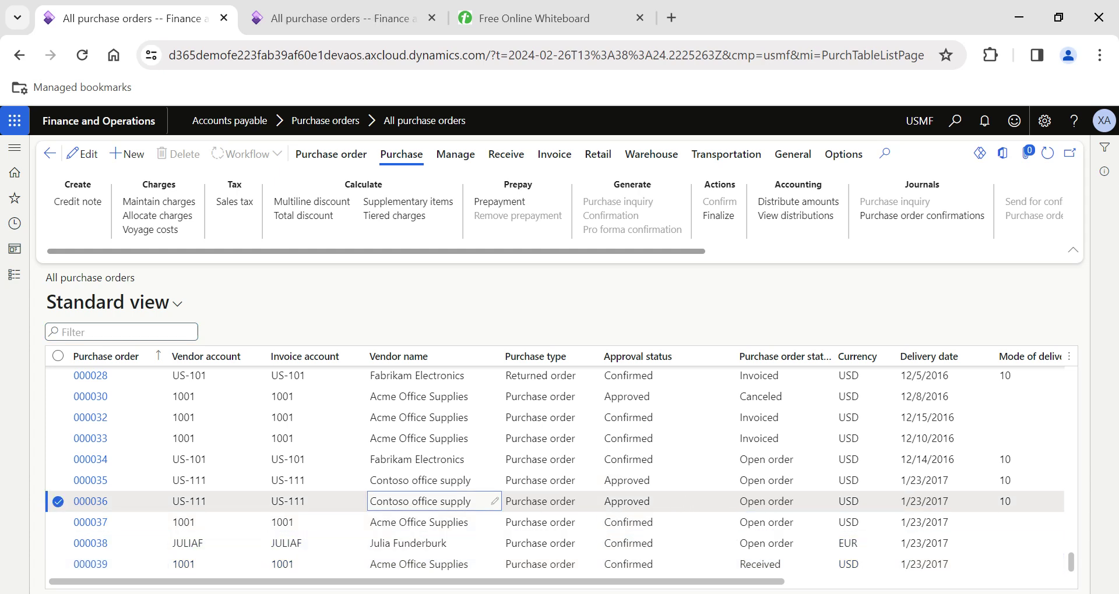
left_click(106, 507)
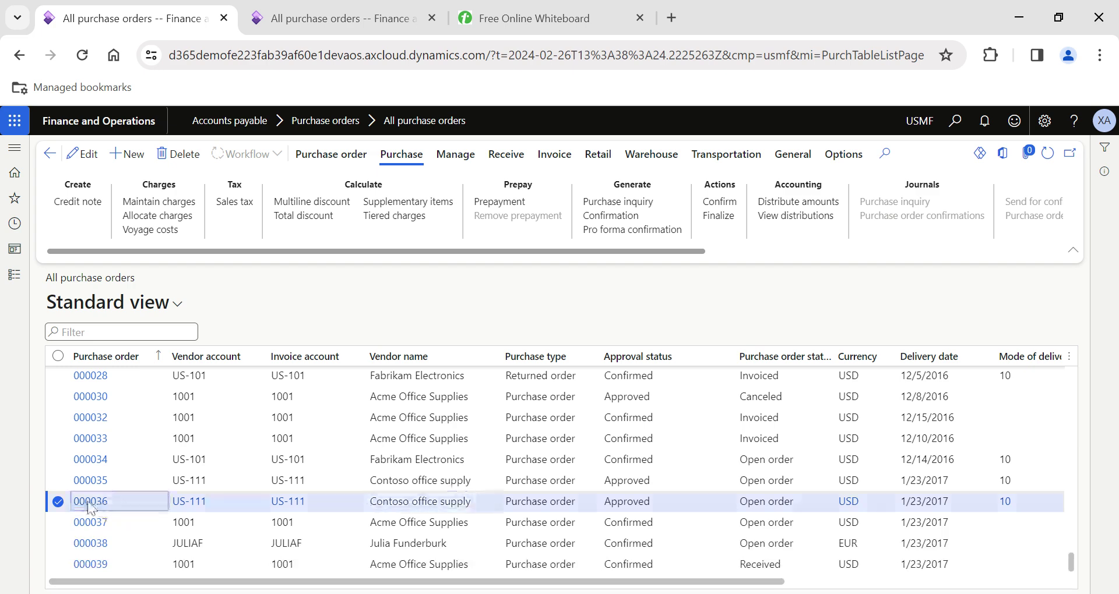
Open the Inventory management On-hand list in the second tab
left_click(336, 21)
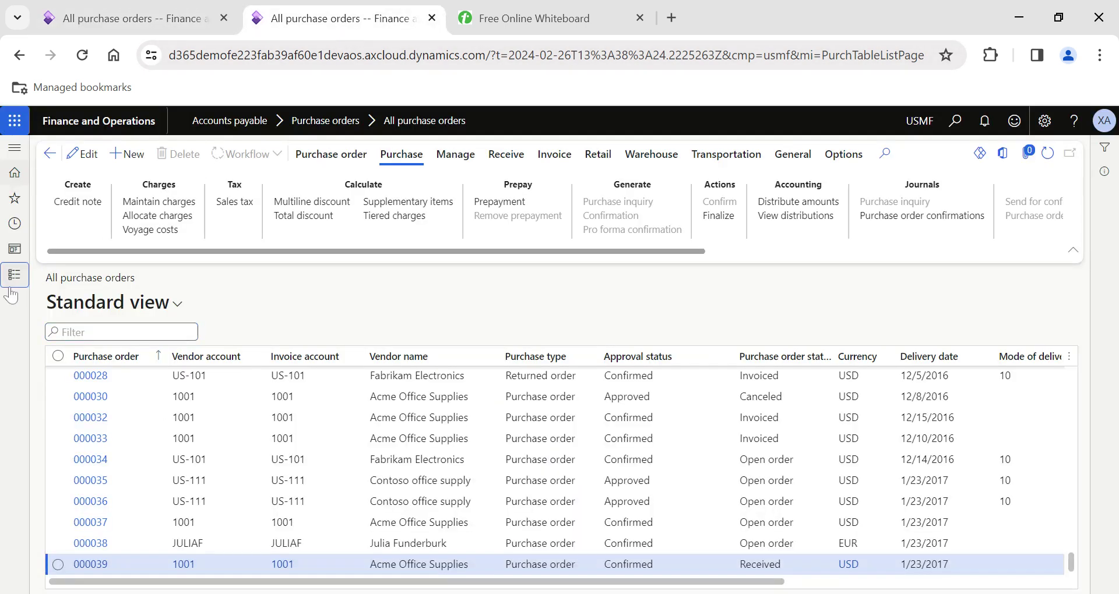
left_click(14, 274)
scroll(67, 379, "down", 6)
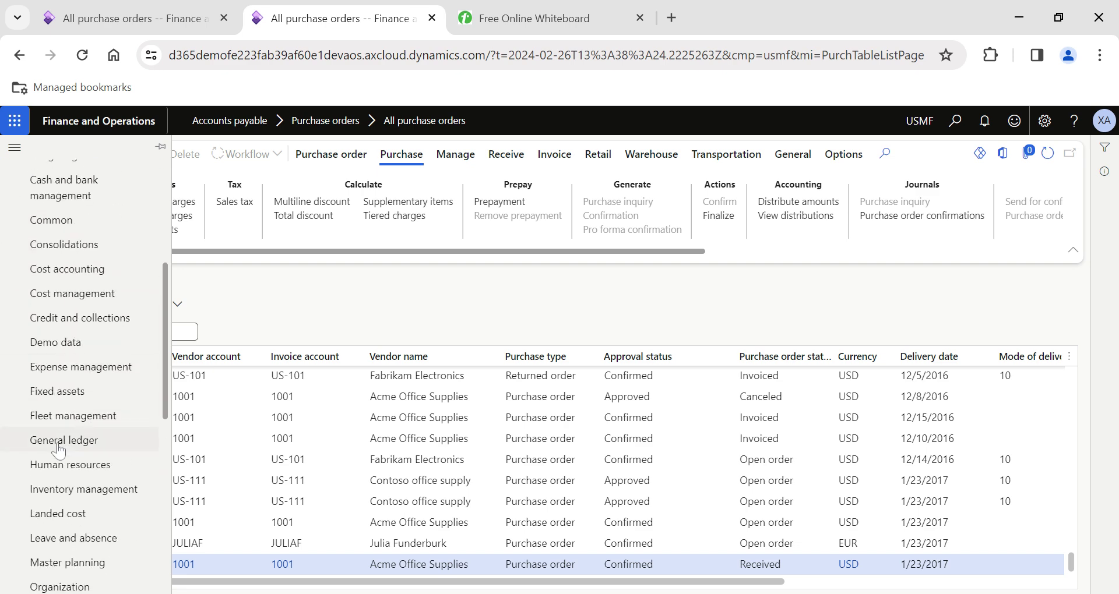
left_click(87, 398)
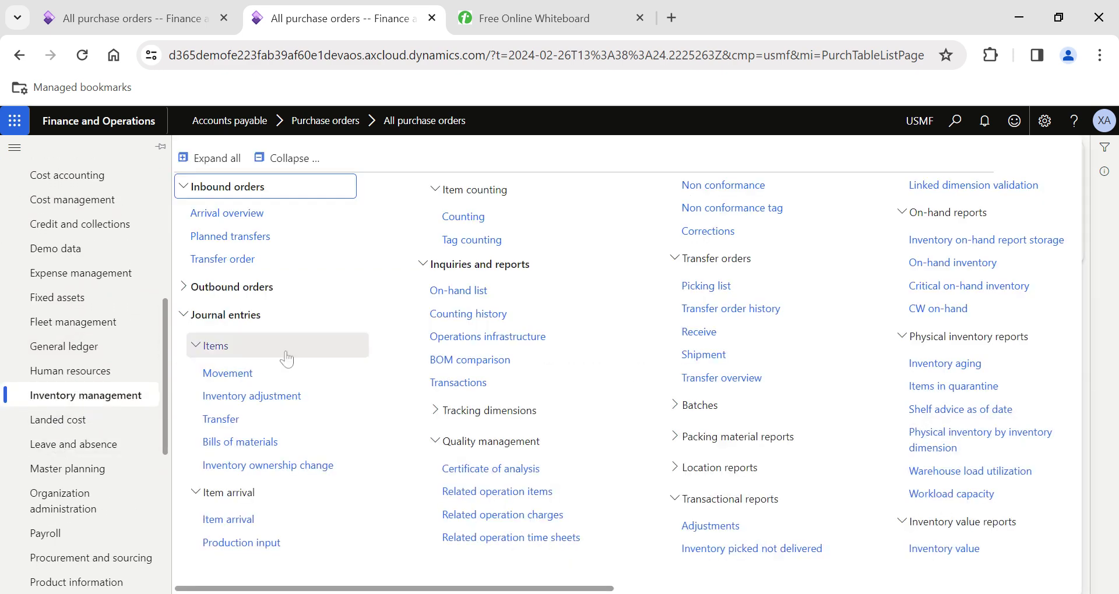
left_click(444, 297)
Put purchase order 000036's order line into edit mode
left_click(135, 18)
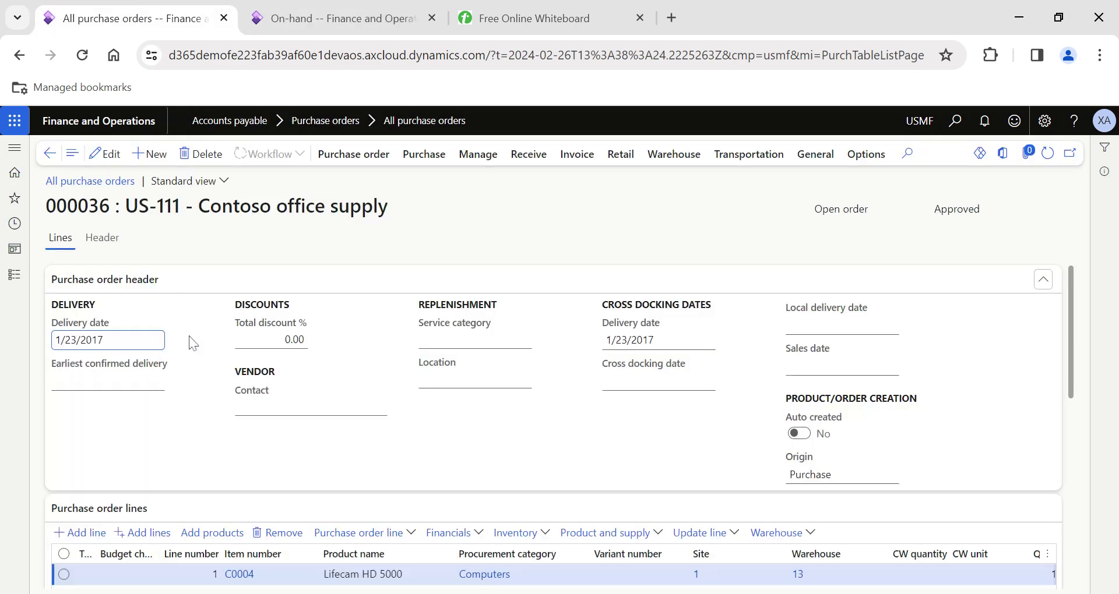
scroll(465, 399, "down", 4)
scroll(581, 384, "right", 6)
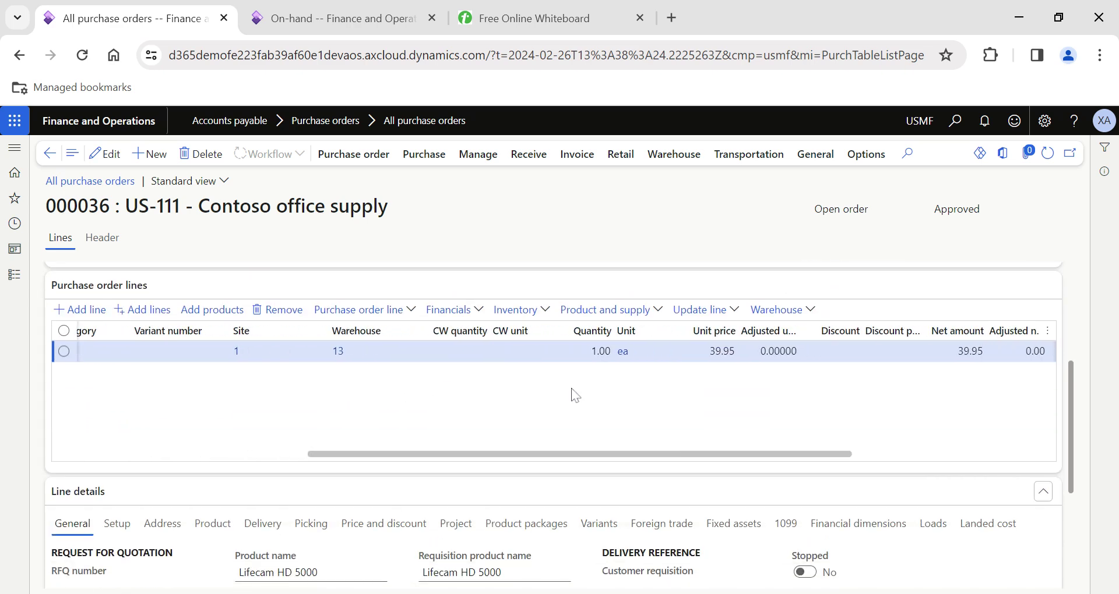
left_click(603, 353)
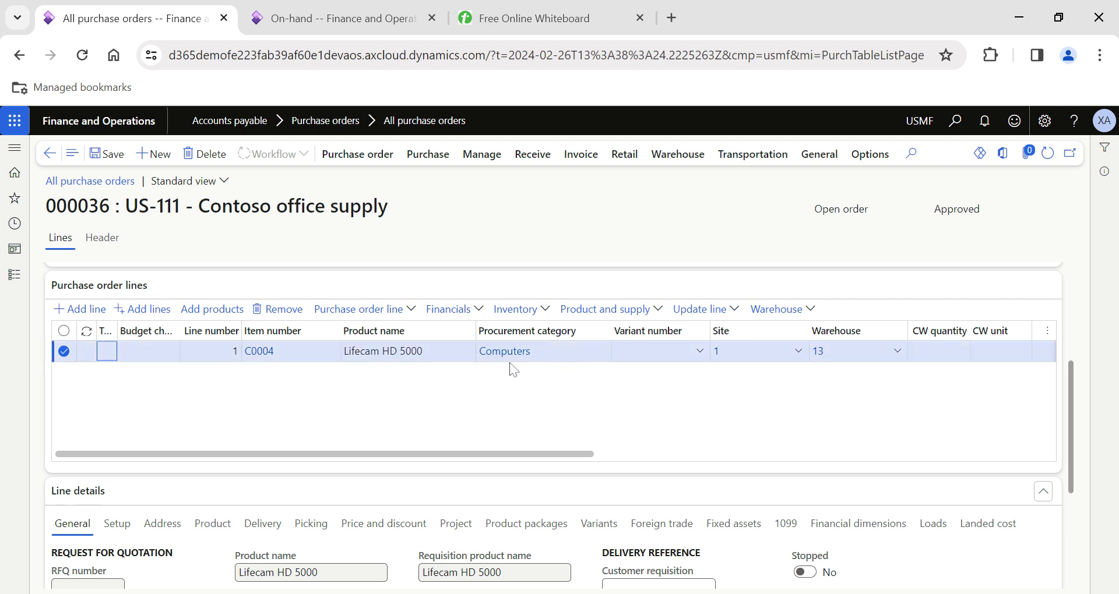
left_click(315, 8)
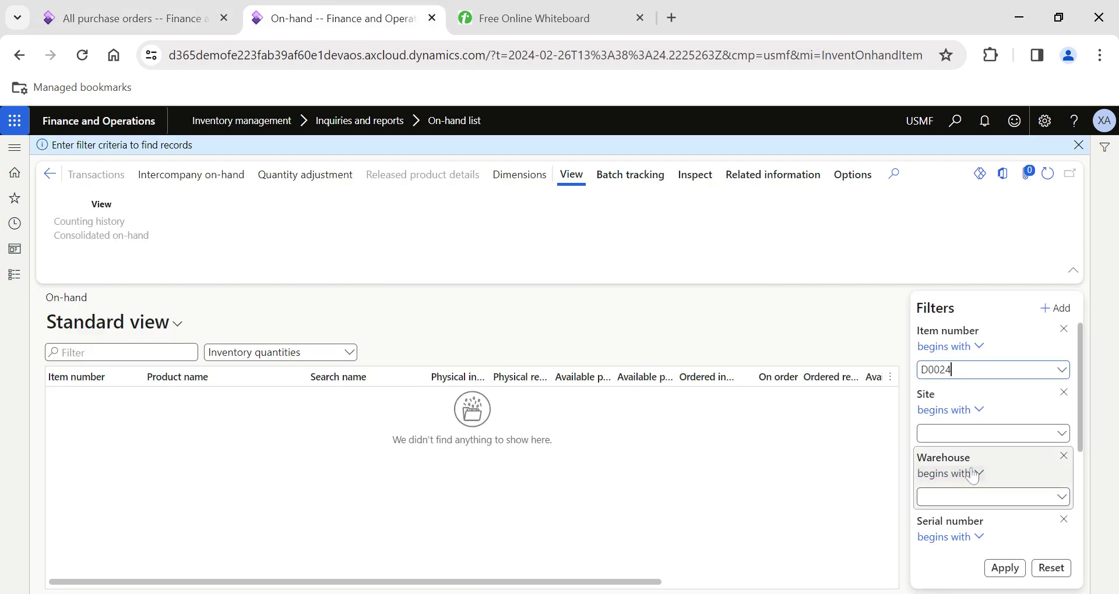
Apply the D0024 item number filter to the On-hand list
left_click_drag(951, 371, 905, 375)
key("ctrl+c")
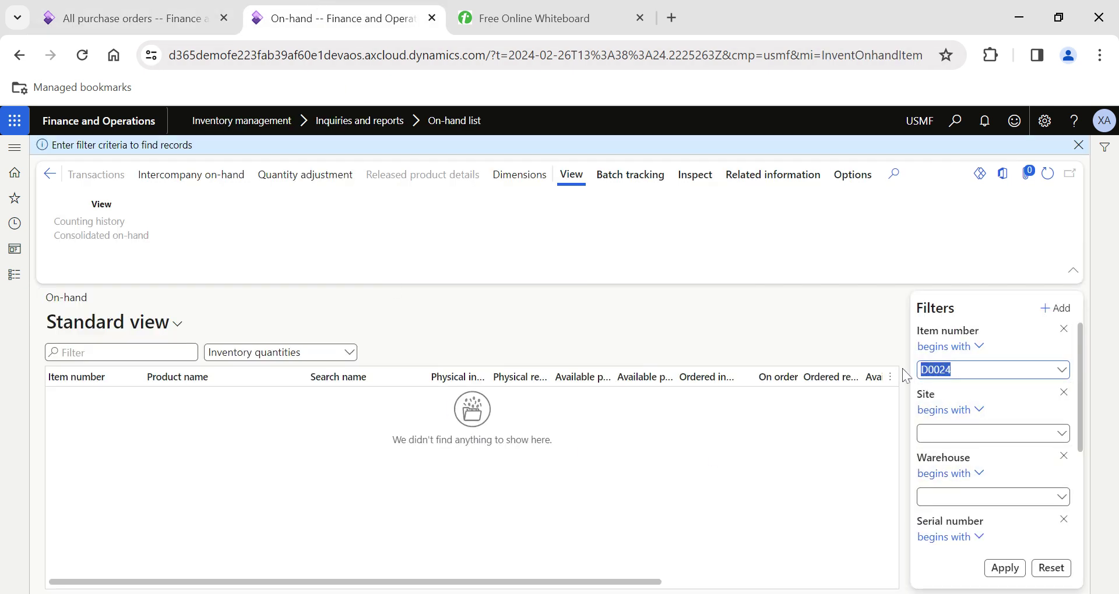
scroll(962, 458, "down", 3)
left_click(1003, 569)
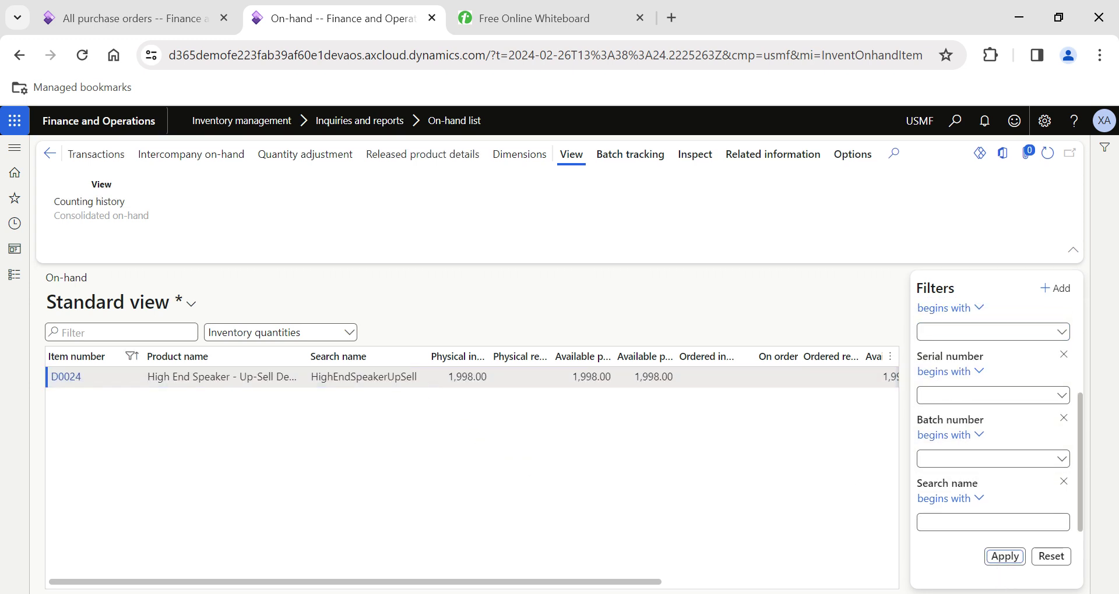
Delete the Lifecam HD 5000 line from purchase order 000036
left_click(137, 16)
left_click(279, 310)
left_click(706, 352)
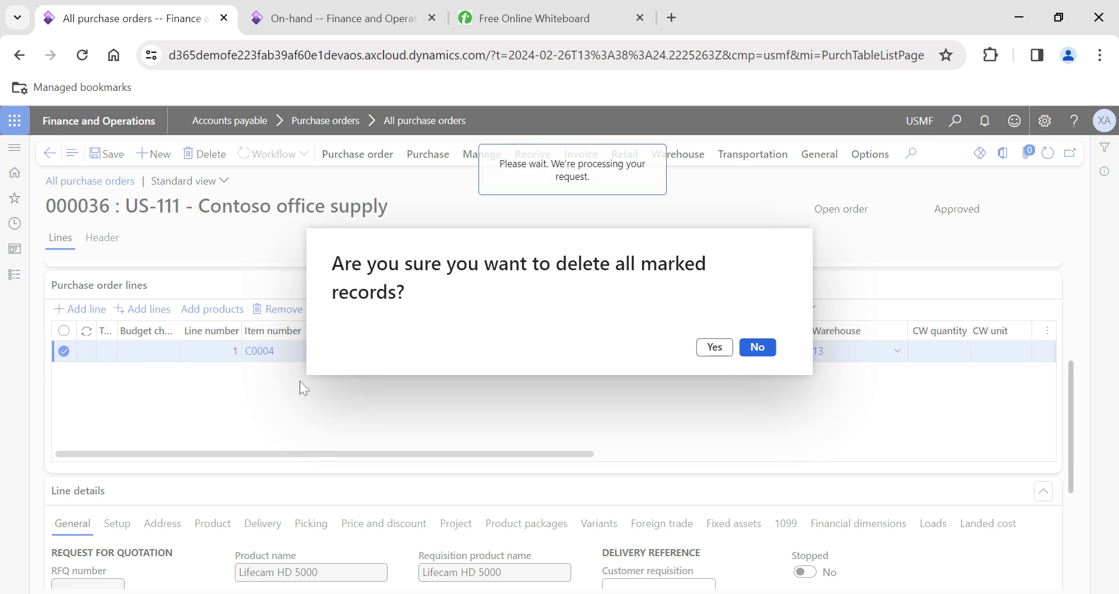
Add a new line for item D0024 on purchase order 000036
left_click(295, 28)
scroll(1025, 383, "up", 3)
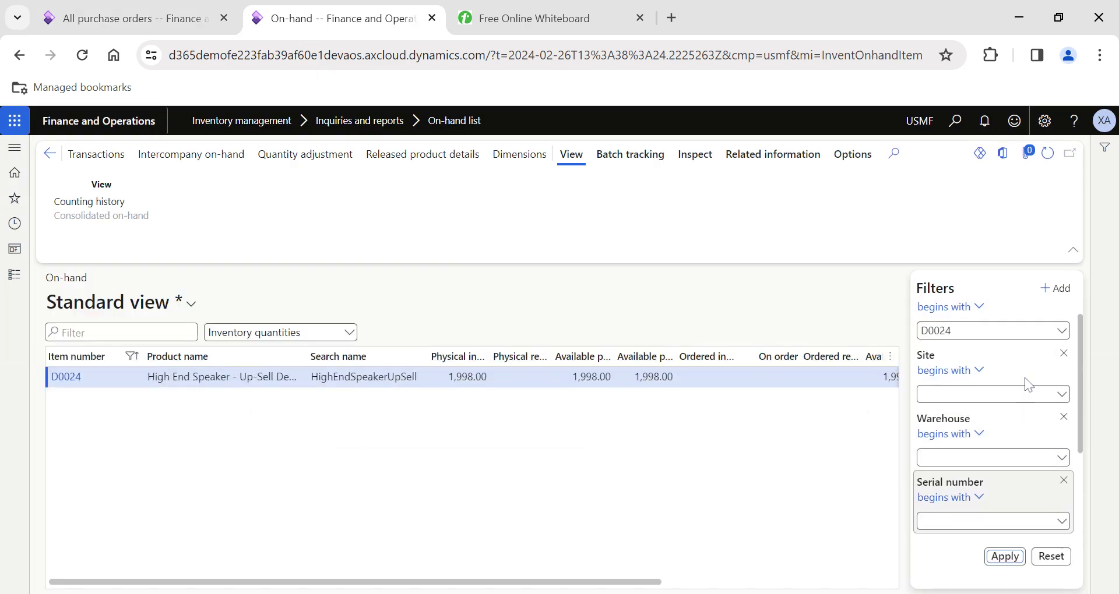
left_click(168, 28)
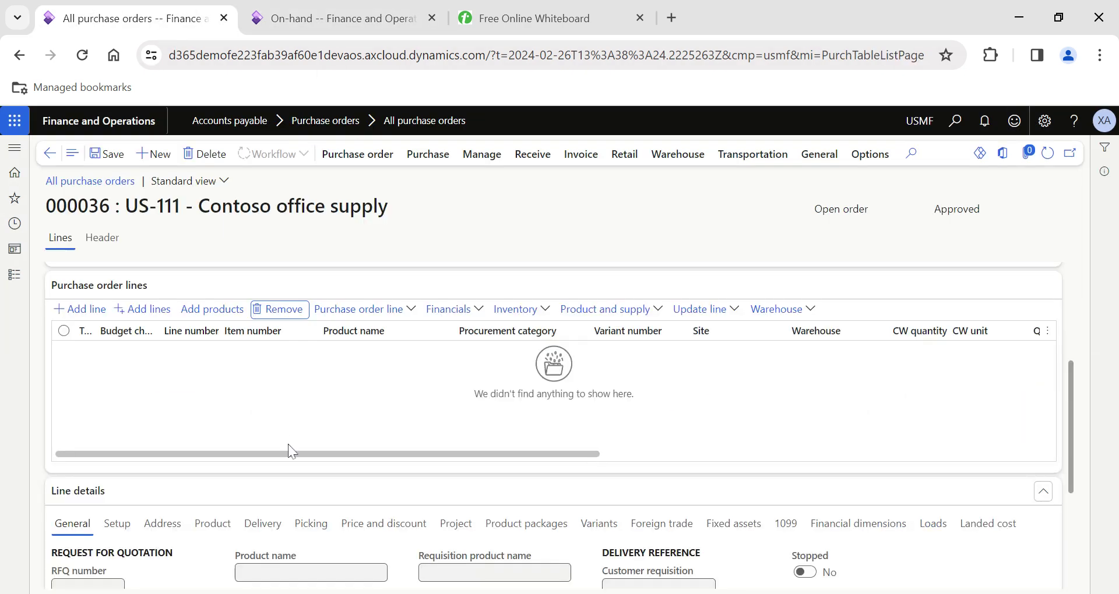
key("alt+n")
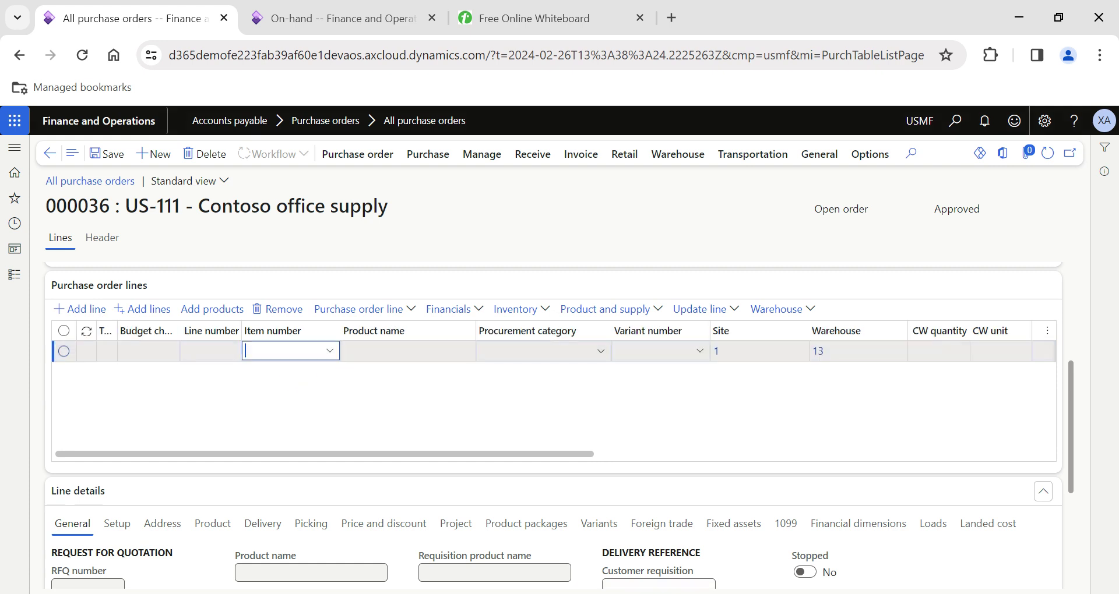
key("ctrl+v")
key("Tab")
Set the D0024 line quantity to 10.00
scroll(599, 386, "right", 6)
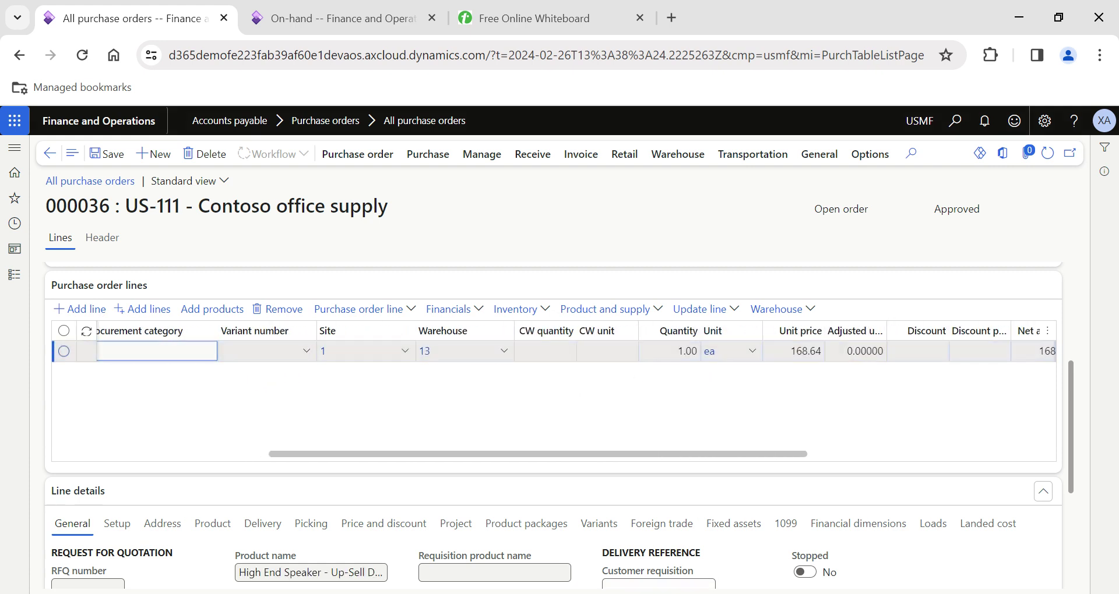
left_click(682, 350)
key("Tab")
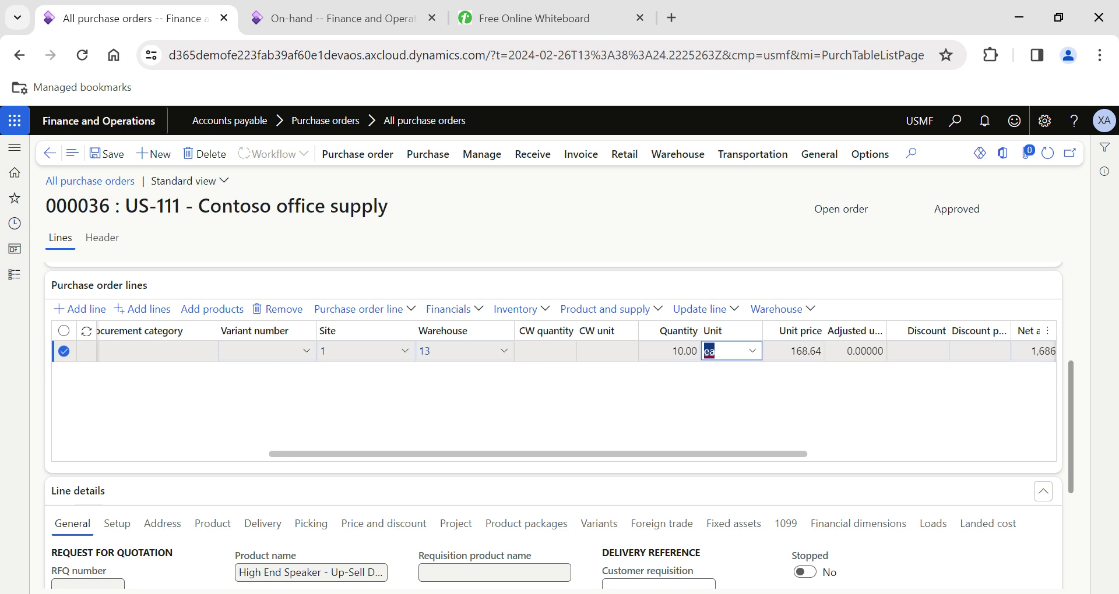
key("shift+Tab")
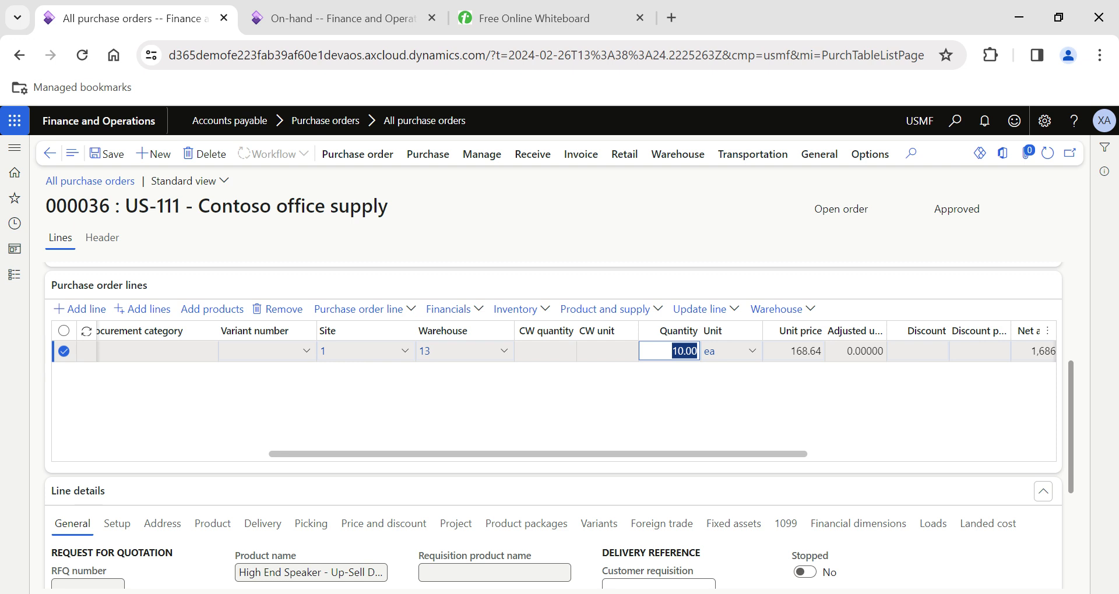
left_click(685, 402)
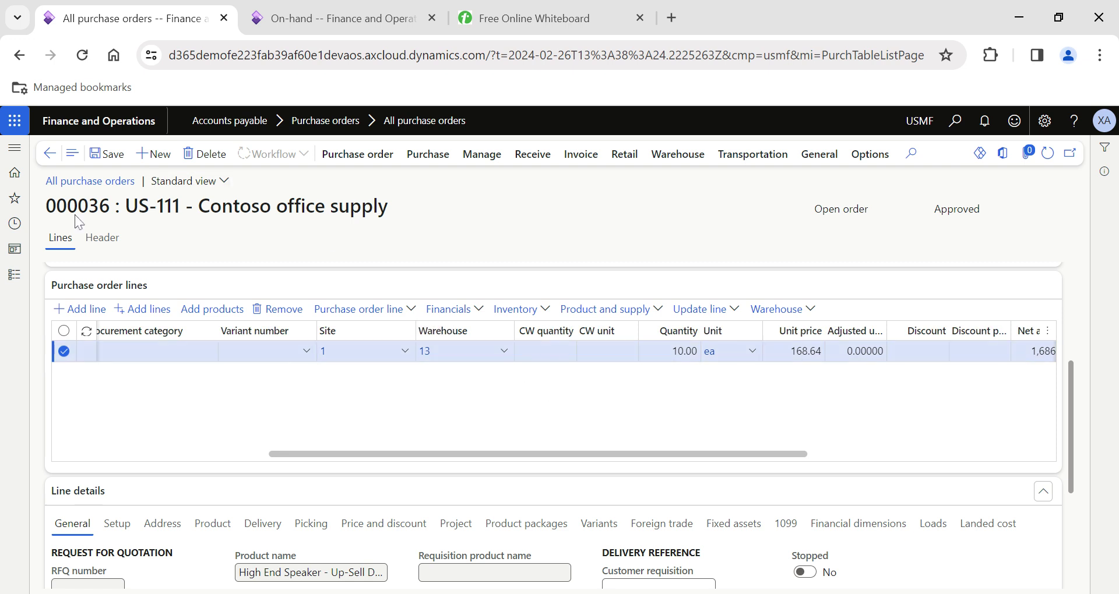
scroll(712, 405, "down", 3)
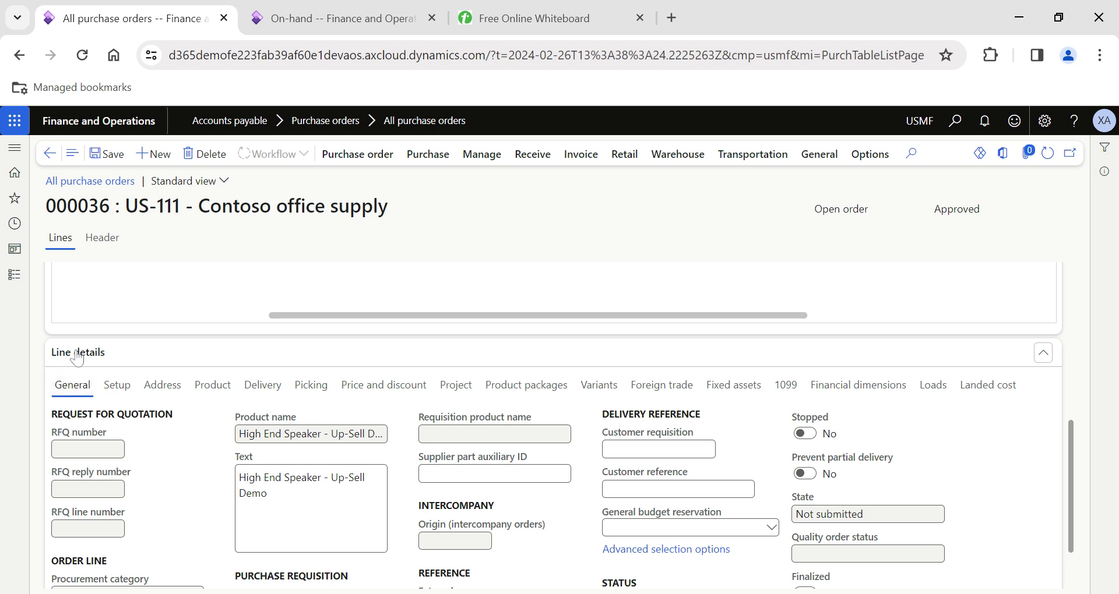
Turn on Prevent partial delivery for the D0024 speaker line
left_click(810, 480)
scroll(367, 408, "up", 4)
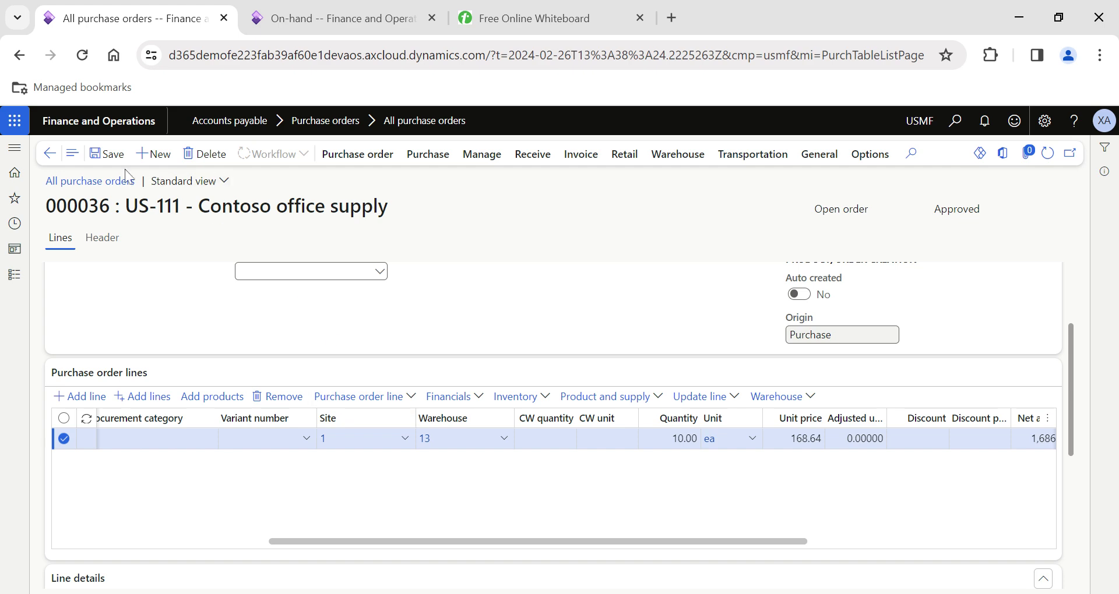
scroll(425, 282, "down", 5)
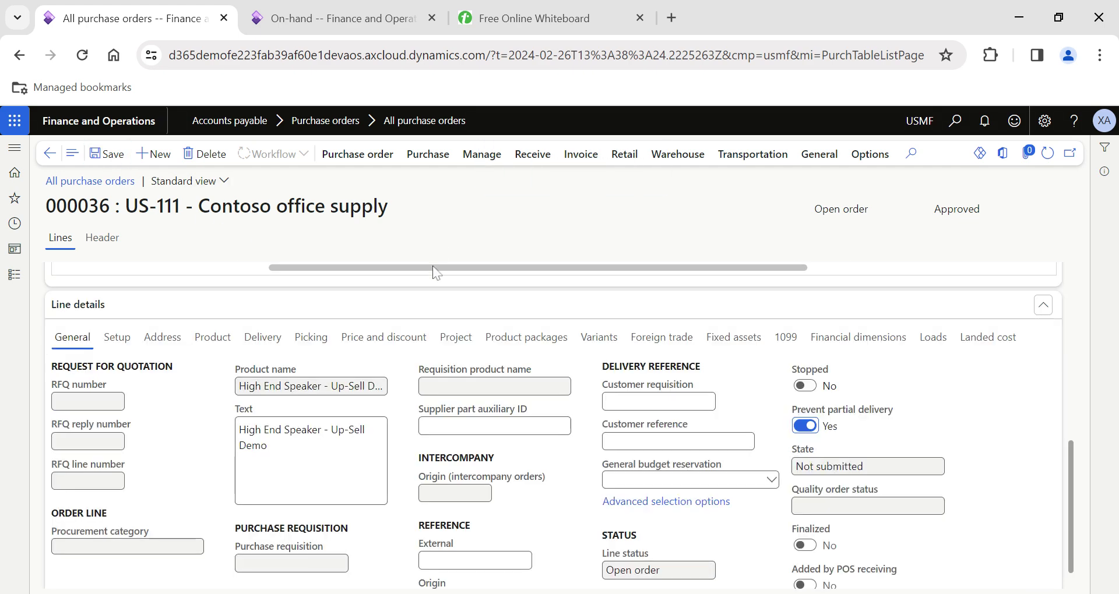
scroll(424, 282, "up", 5)
Confirm purchase order 000036 from the Purchase actions
left_click(427, 154)
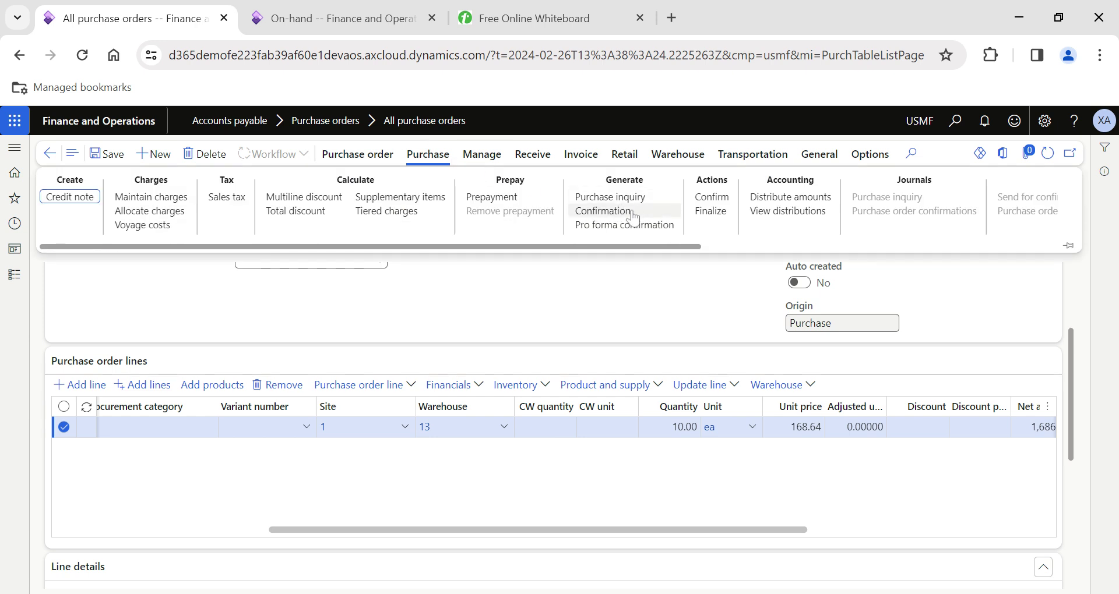
left_click(701, 199)
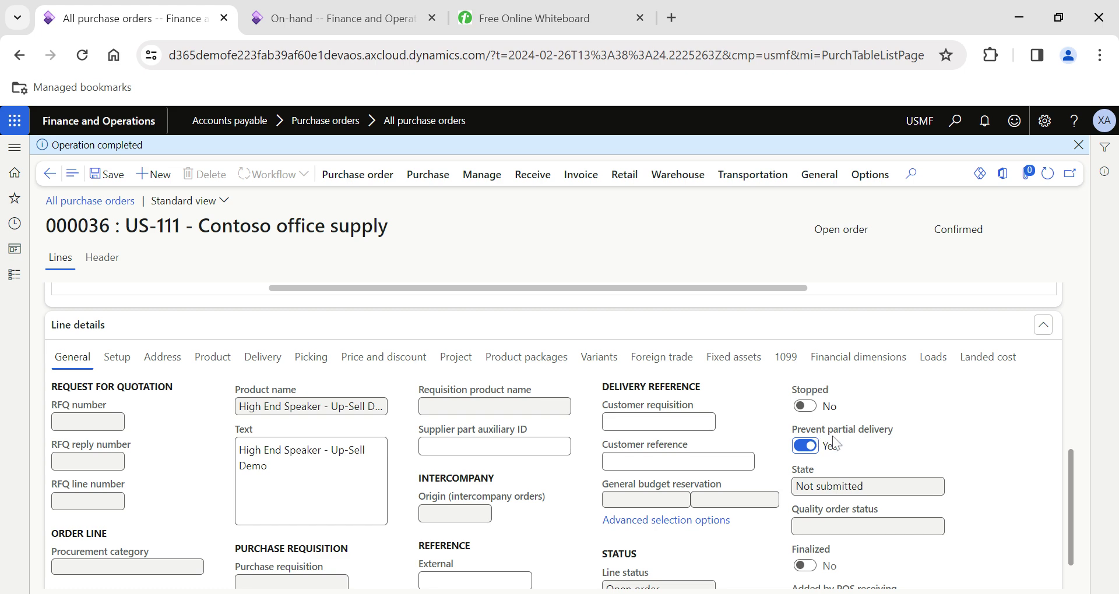
scroll(521, 445, "up", 5)
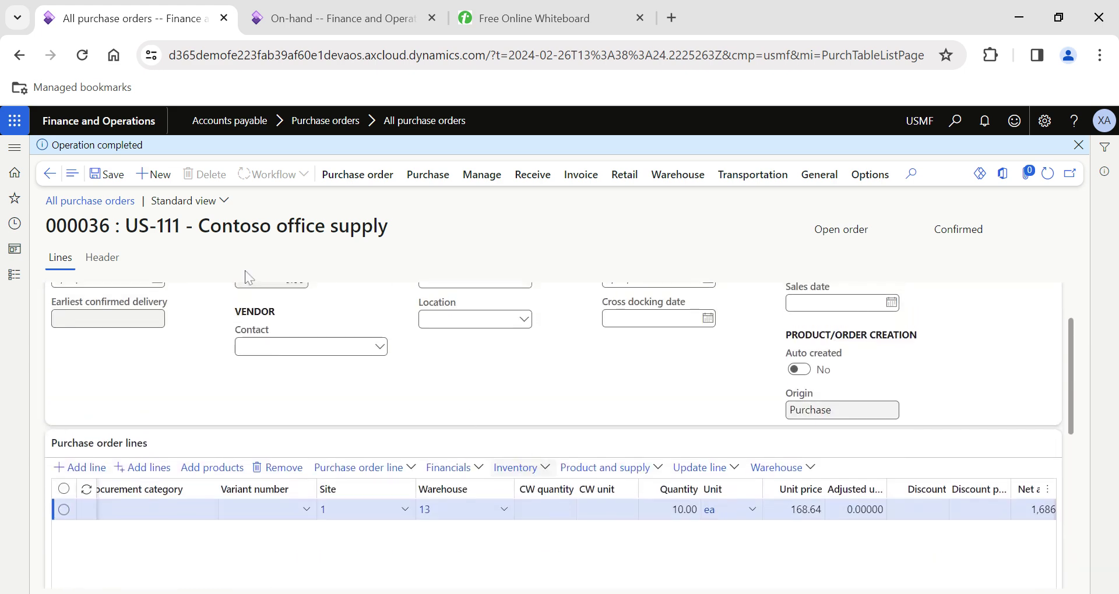
left_click(519, 175)
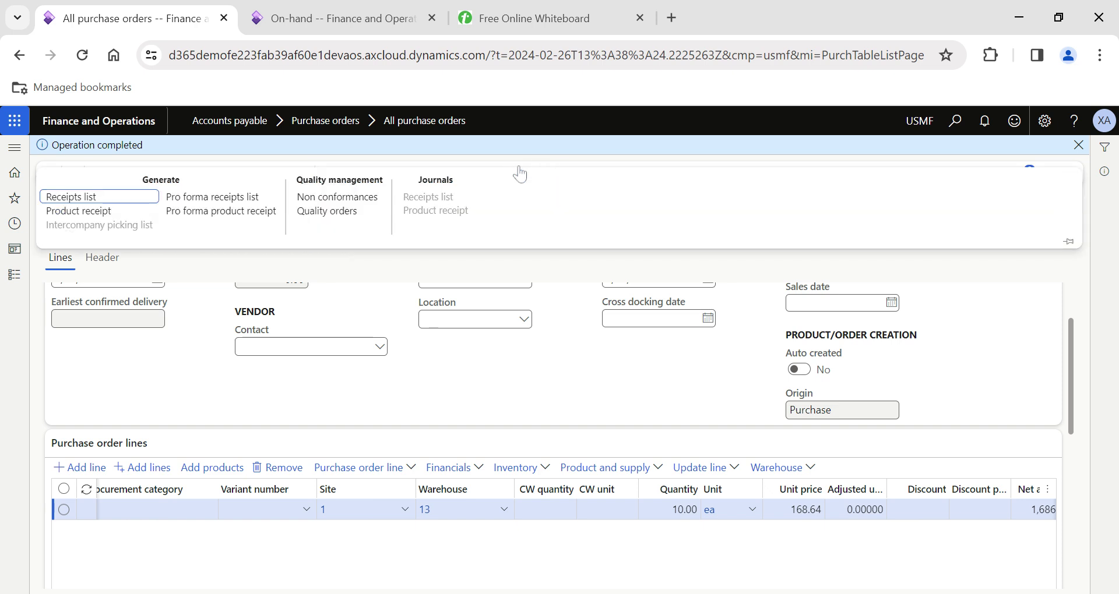
Post a product receipt for order 000036 receiving 9 of the 10 speakers
left_click(93, 216)
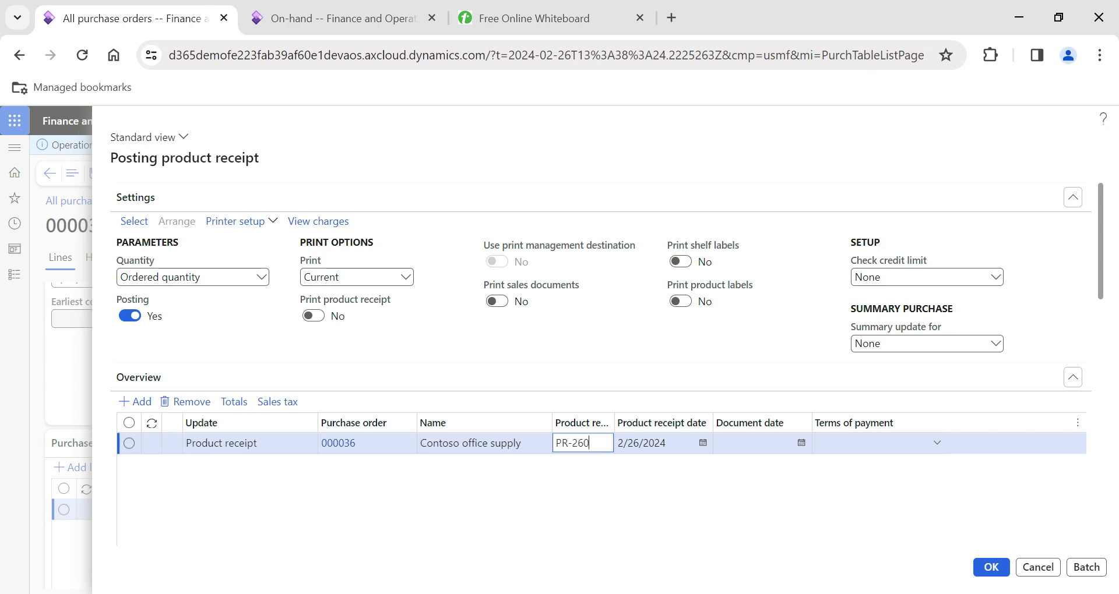
scroll(719, 400, "down", 7)
scroll(719, 400, "right", 5)
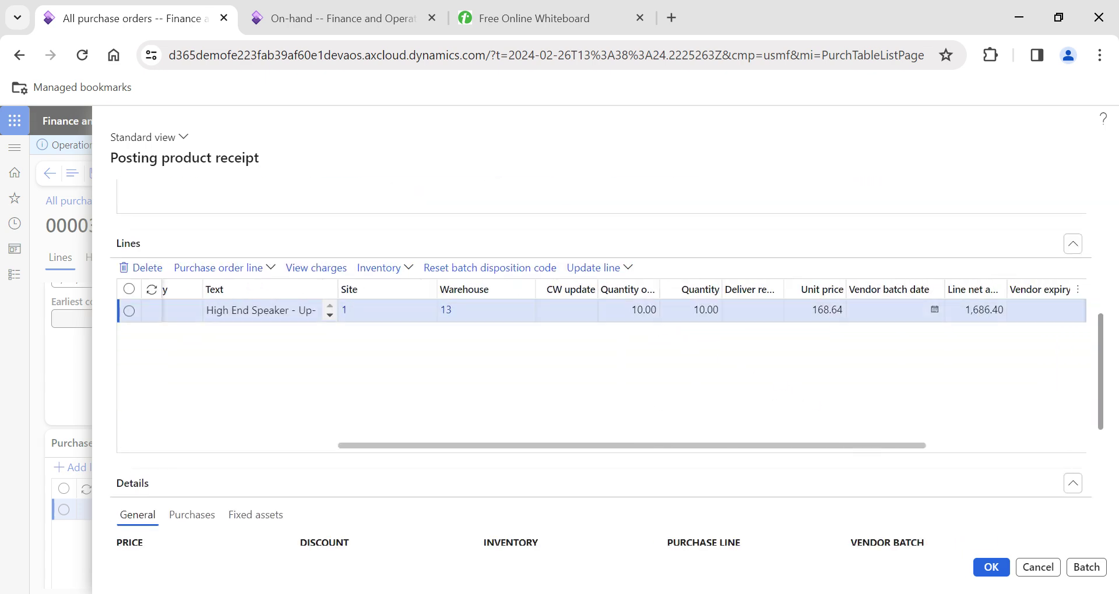
left_click(746, 375)
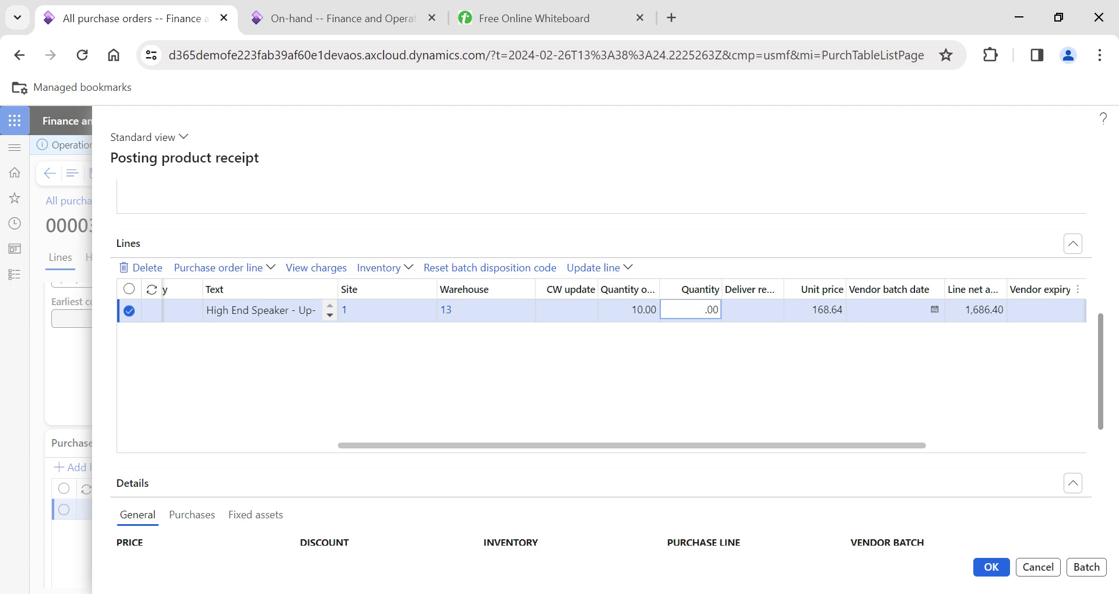
left_click(752, 309)
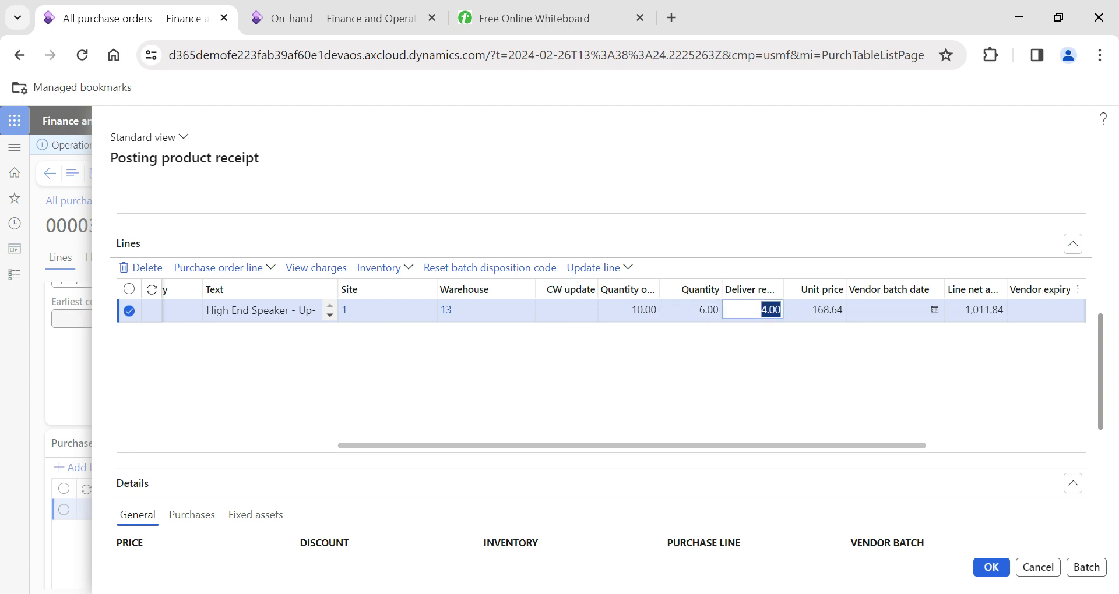
left_click(714, 315)
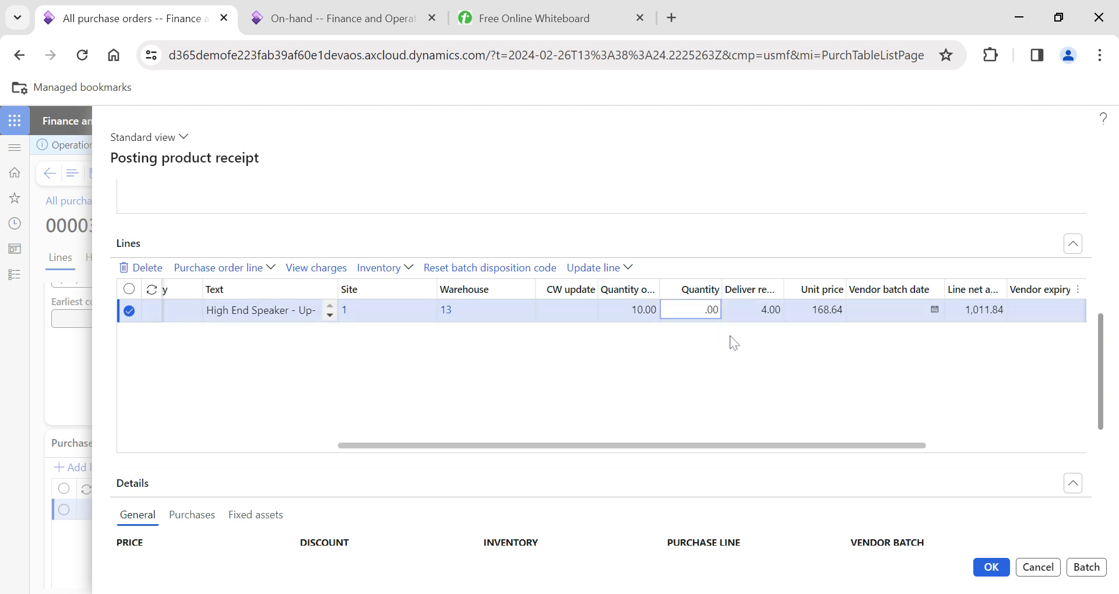
type("9")
key("Tab")
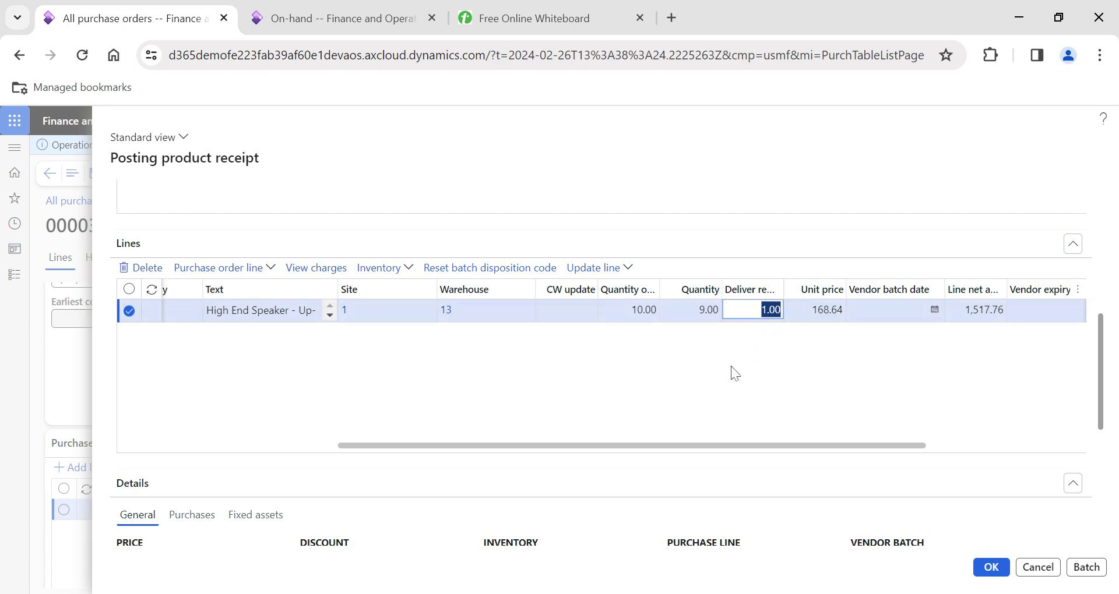
scroll(733, 373, "up", 4)
scroll(733, 372, "down", 4)
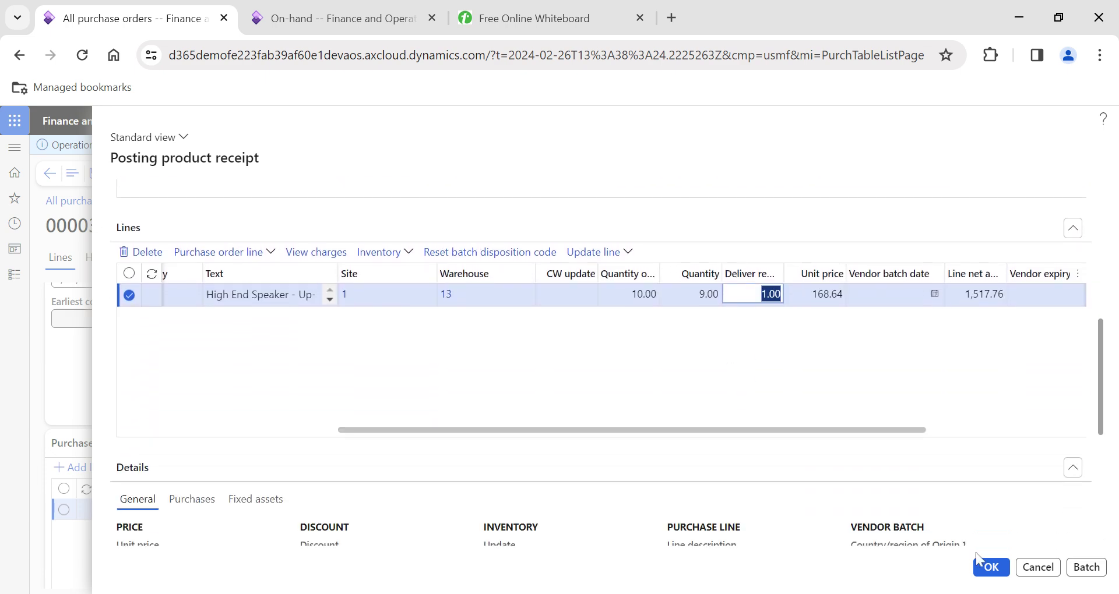
left_click(989, 568)
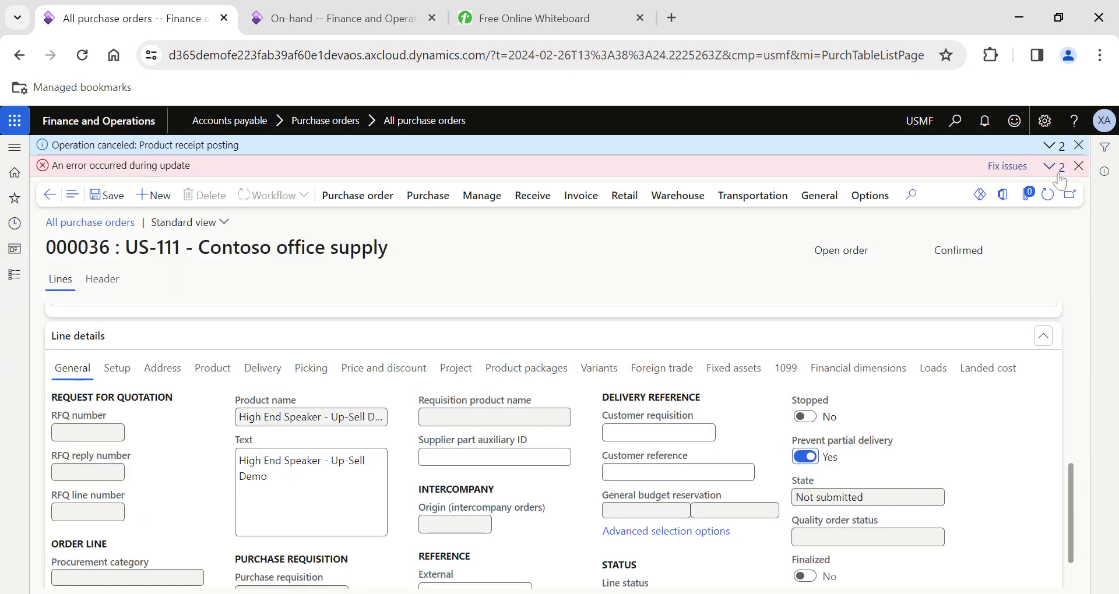
Read the posting error details: 'Line must be delivered in total'
left_click(1055, 169)
left_click(1043, 187)
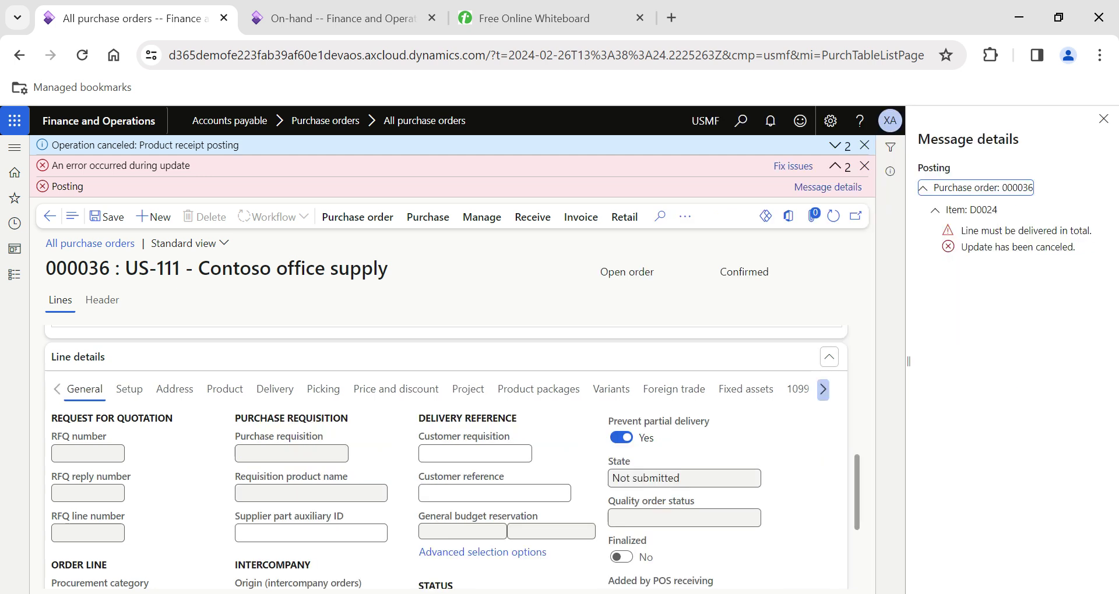
left_click(1095, 234)
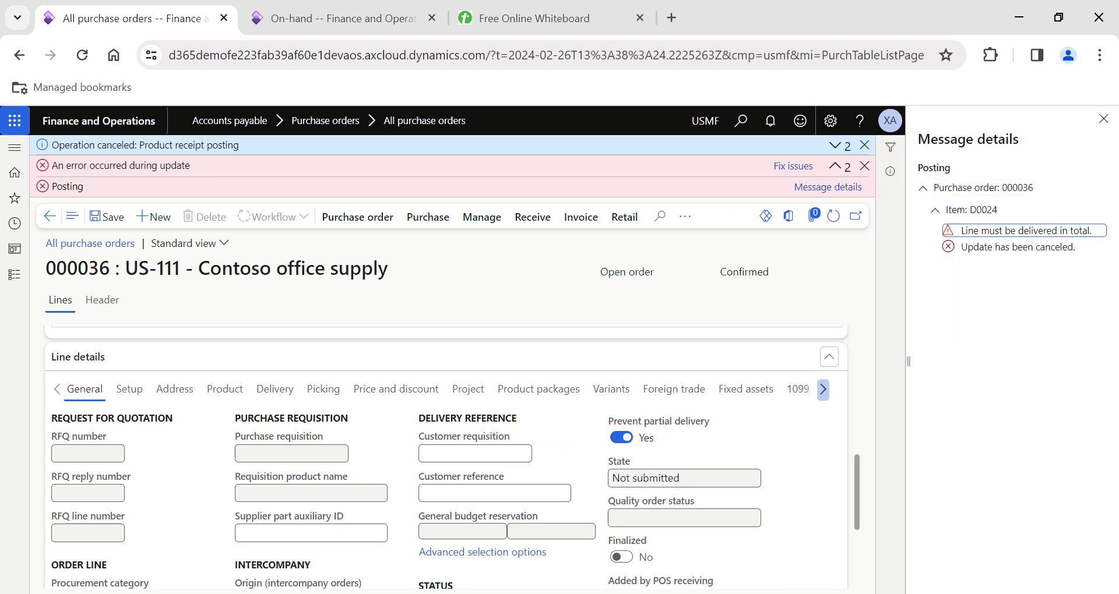
left_click_drag(967, 231, 1105, 242)
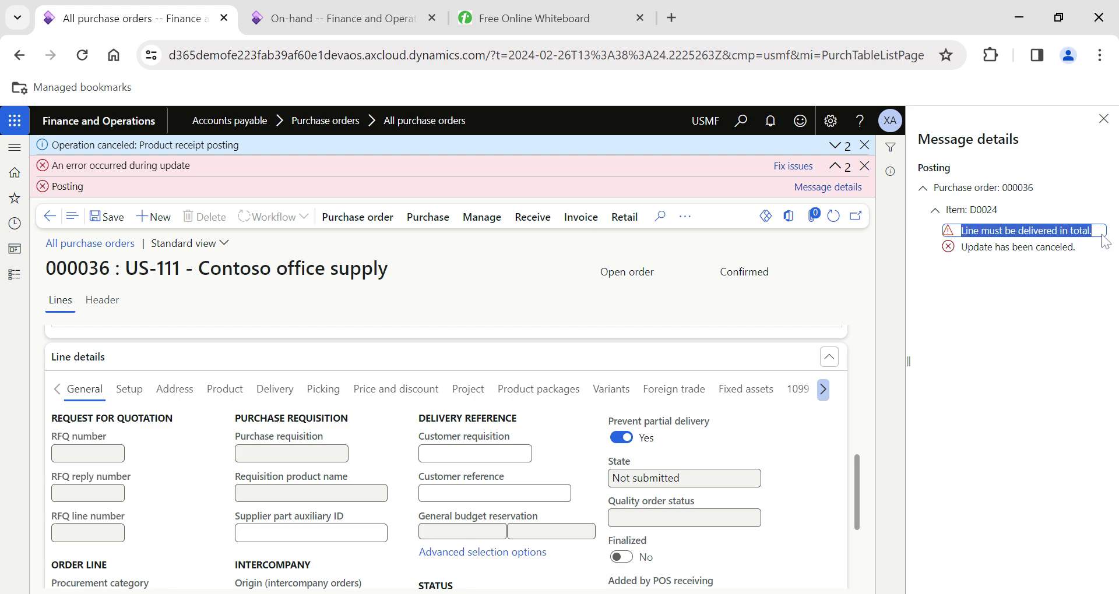
Close the message details and dismiss the error and canceled-operation notices
left_click(1103, 118)
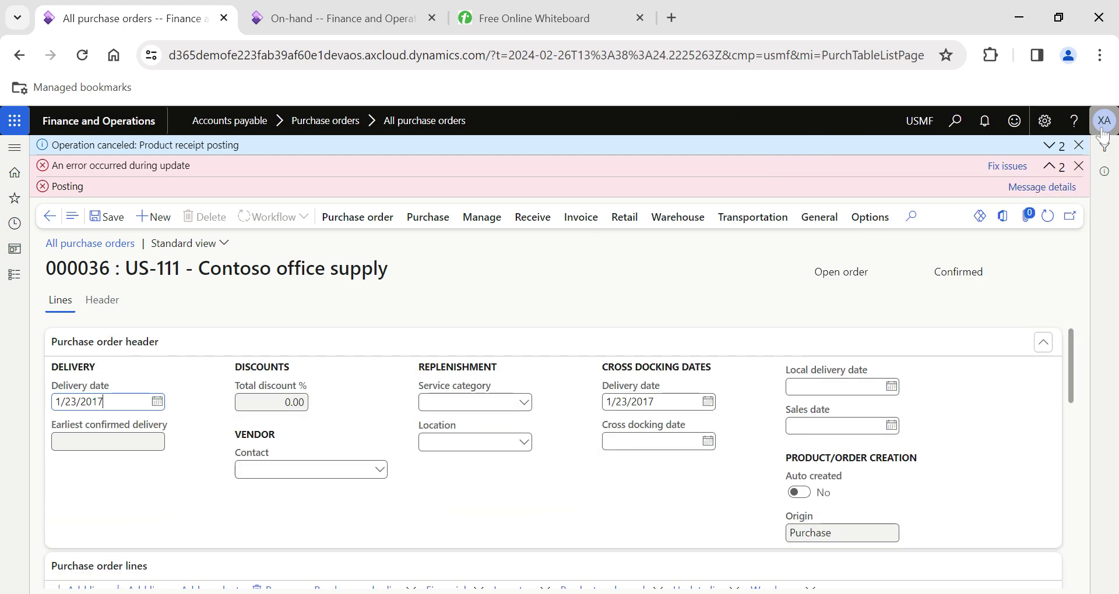
left_click(1079, 166)
left_click(1078, 145)
scroll(531, 406, "up", 4)
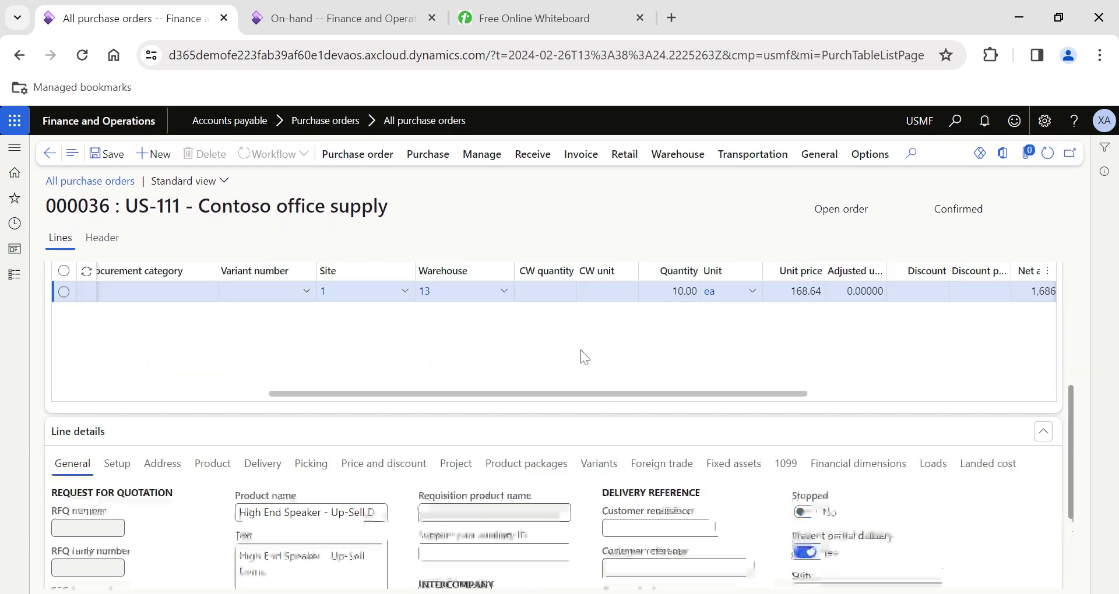
scroll(492, 457, "down", 3)
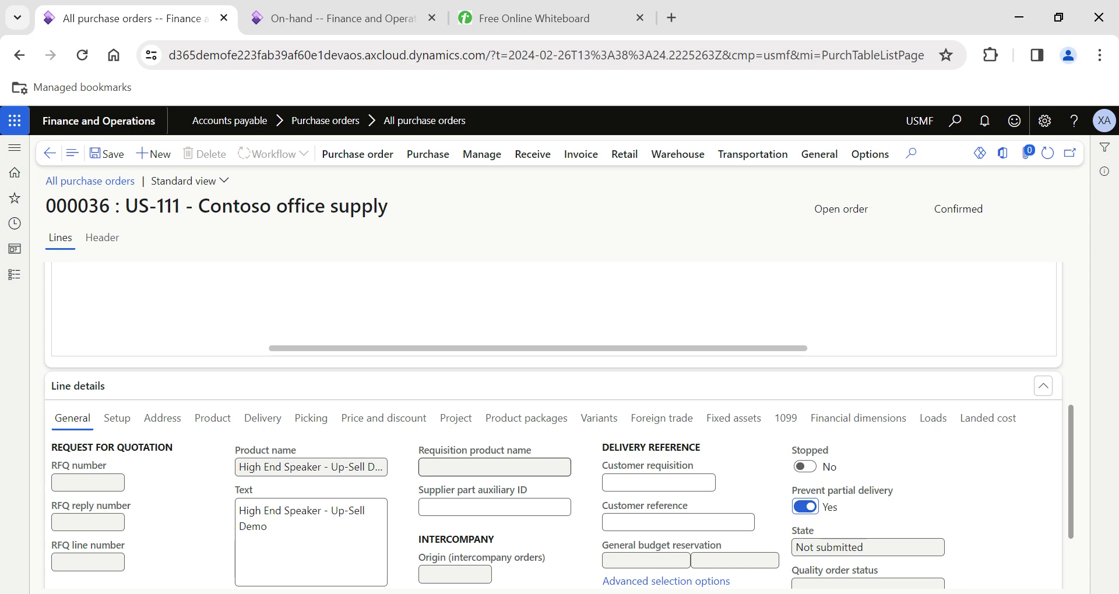
scroll(311, 468, "up", 2)
scroll(554, 425, "down", 2)
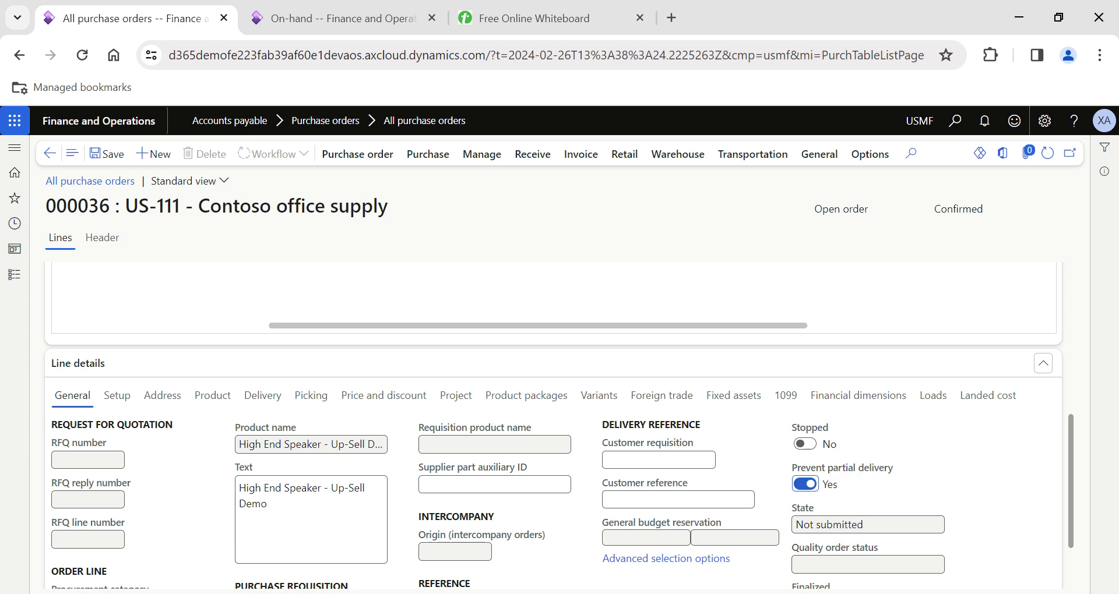
scroll(569, 479, "up", 2)
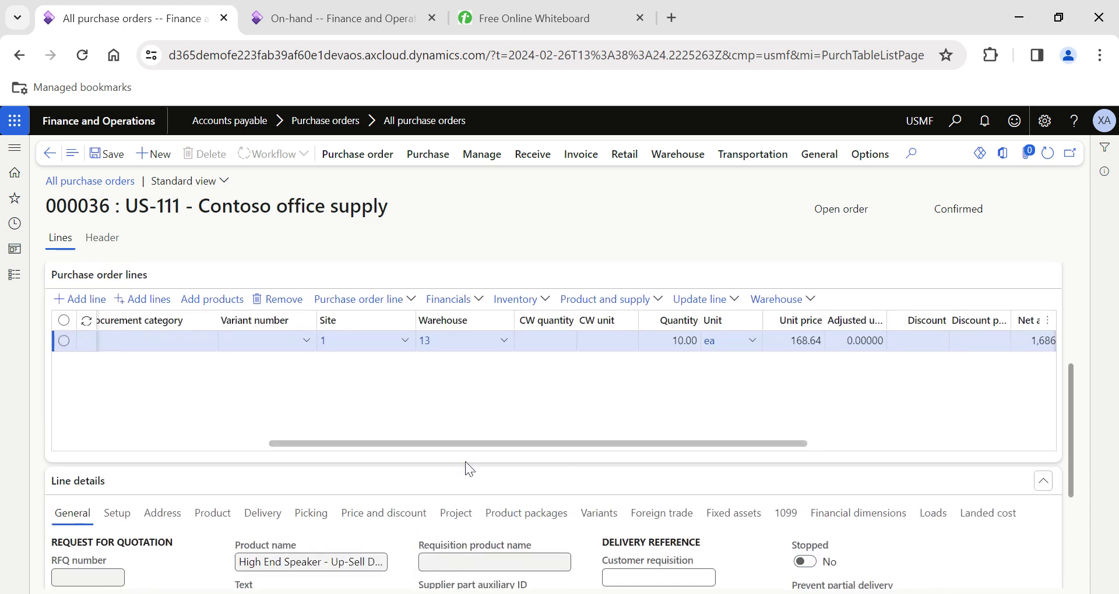
left_click(520, 169)
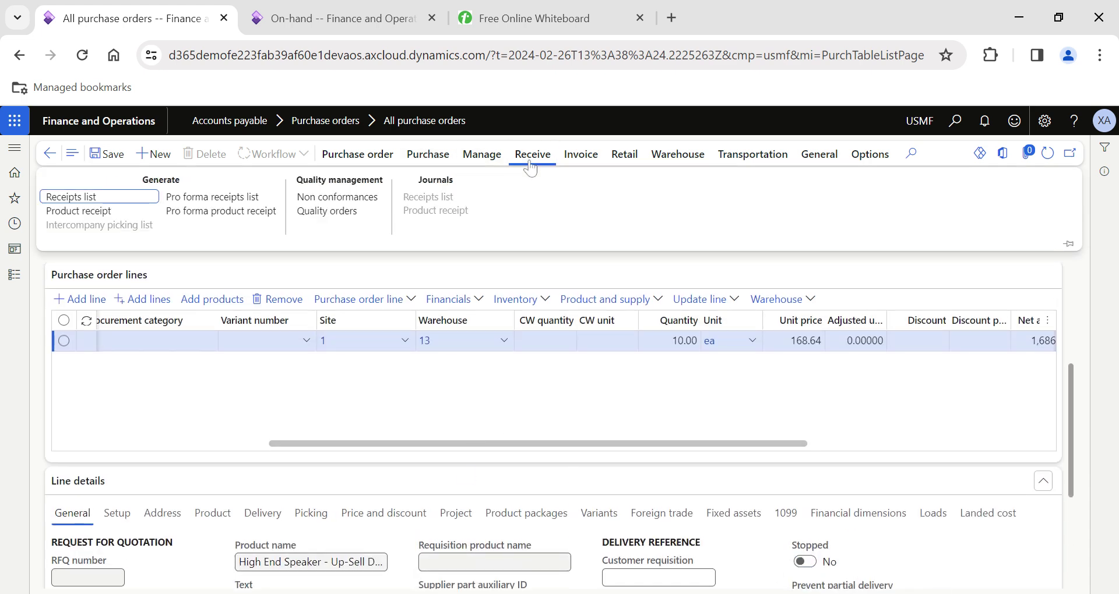
Post product receipt PR-2602 for all 10 units of order 000036
left_click(112, 214)
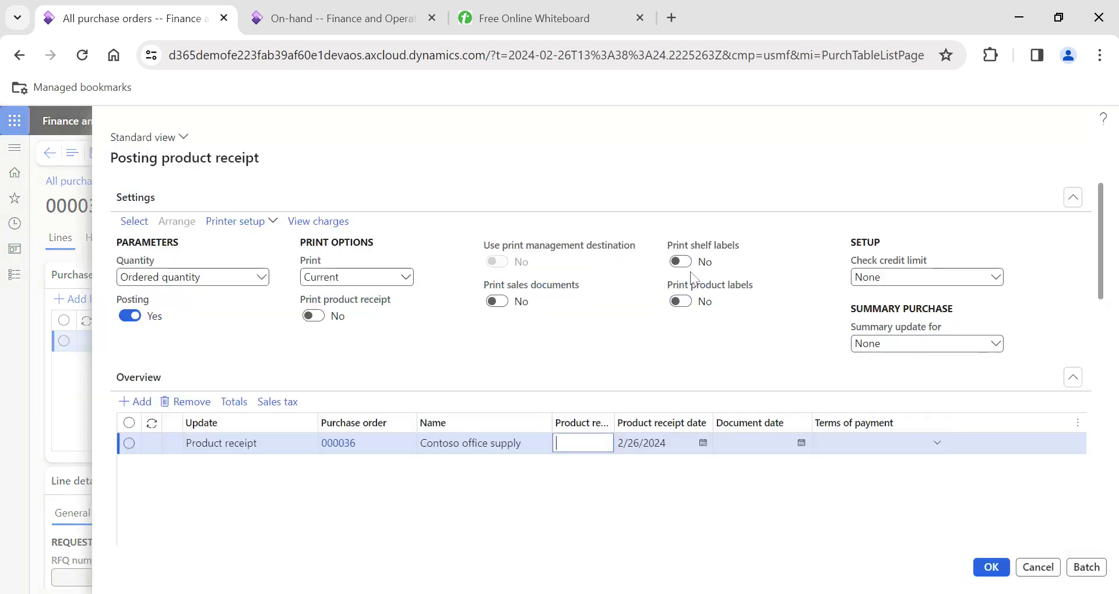
type("PR-2602")
scroll(781, 419, "down", 5)
scroll(786, 419, "right", 3)
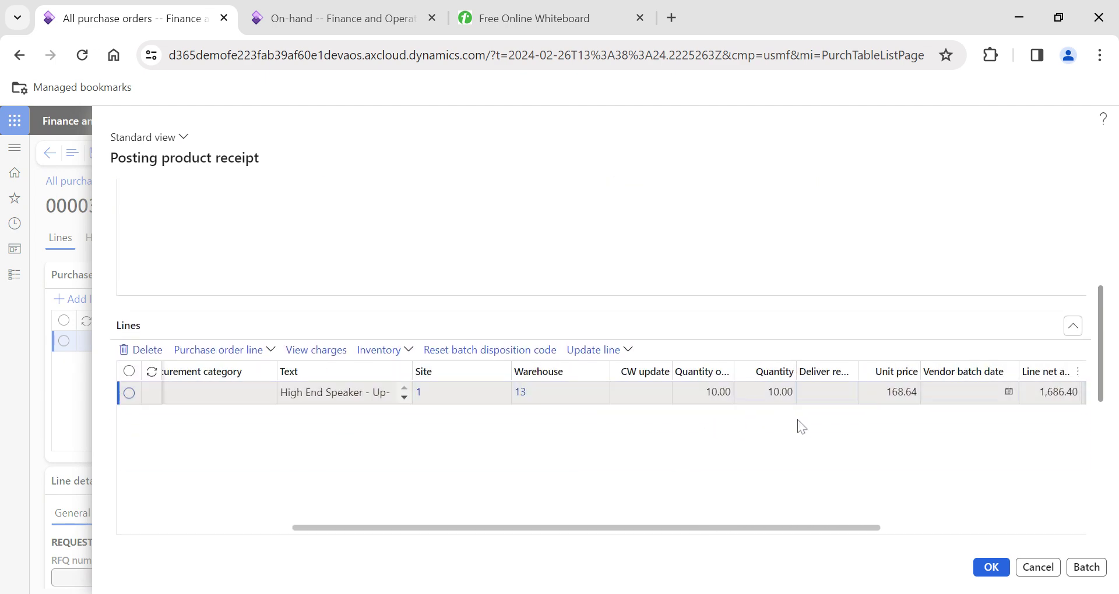
left_click(991, 567)
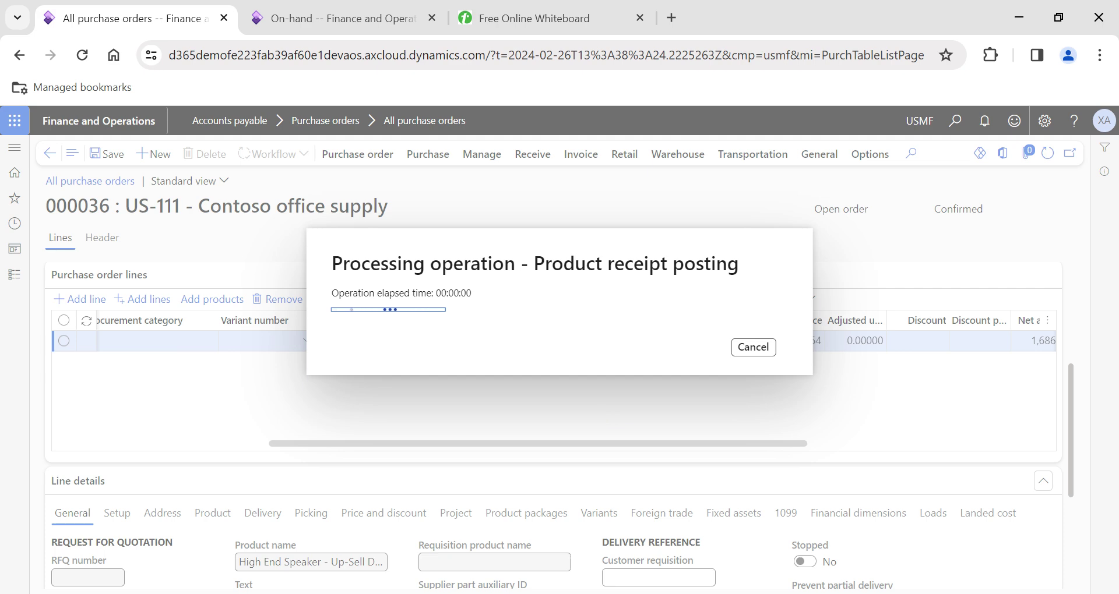
scroll(307, 341, "up", 5)
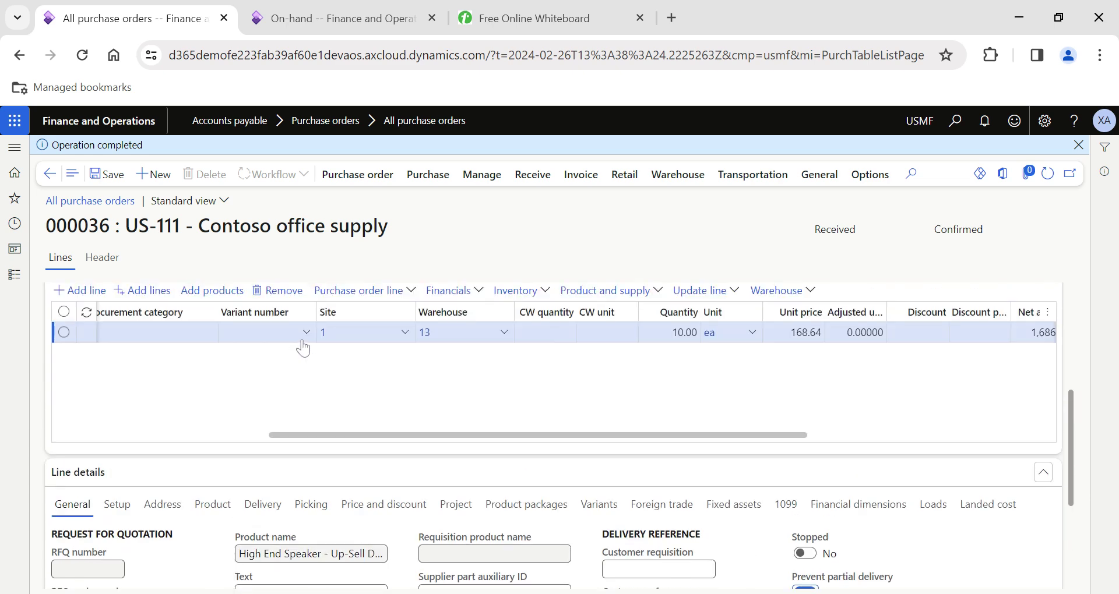
Review the product receipt journal for order 000036 and close it
left_click(532, 175)
left_click(437, 212)
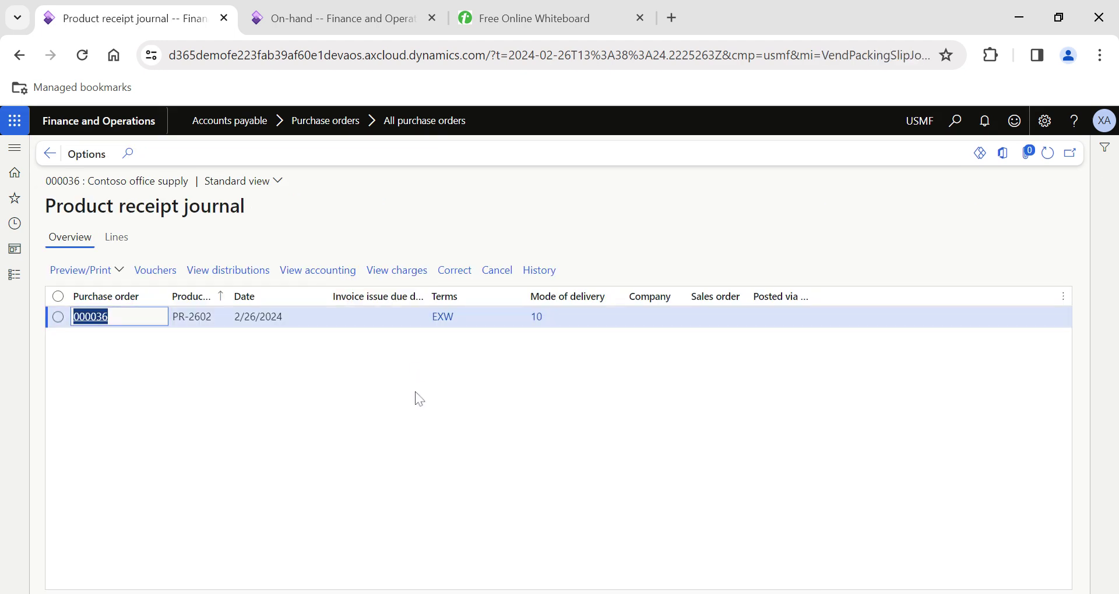
key("Escape")
scroll(464, 429, "up", 3)
scroll(464, 430, "up", 1)
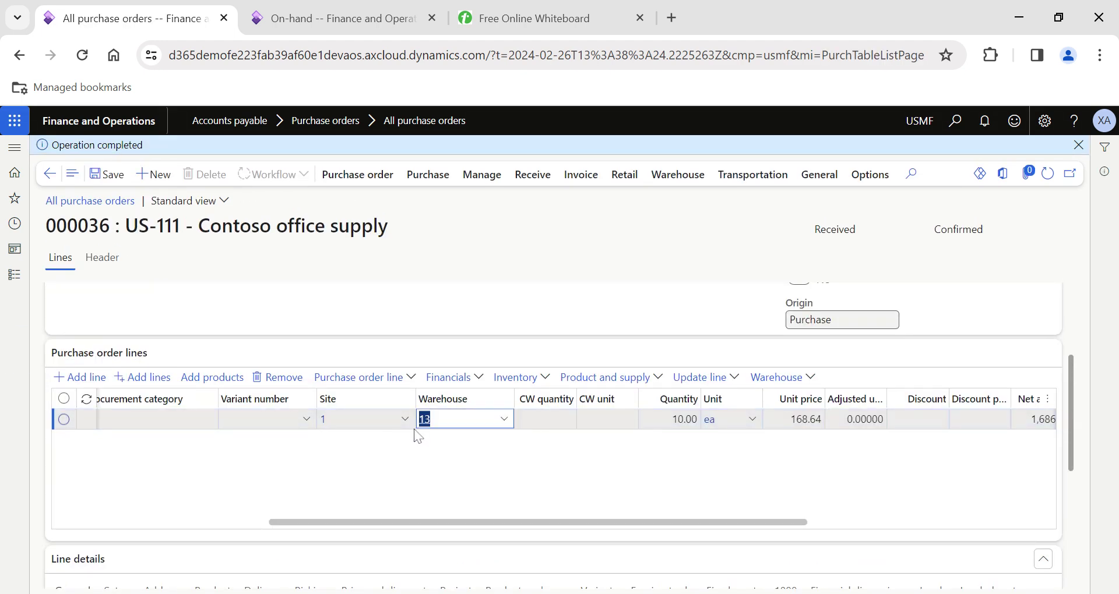
Filter the D0024 on-hand list to warehouse 13
left_click(350, 19)
left_click(979, 477)
type("13")
left_click(1003, 556)
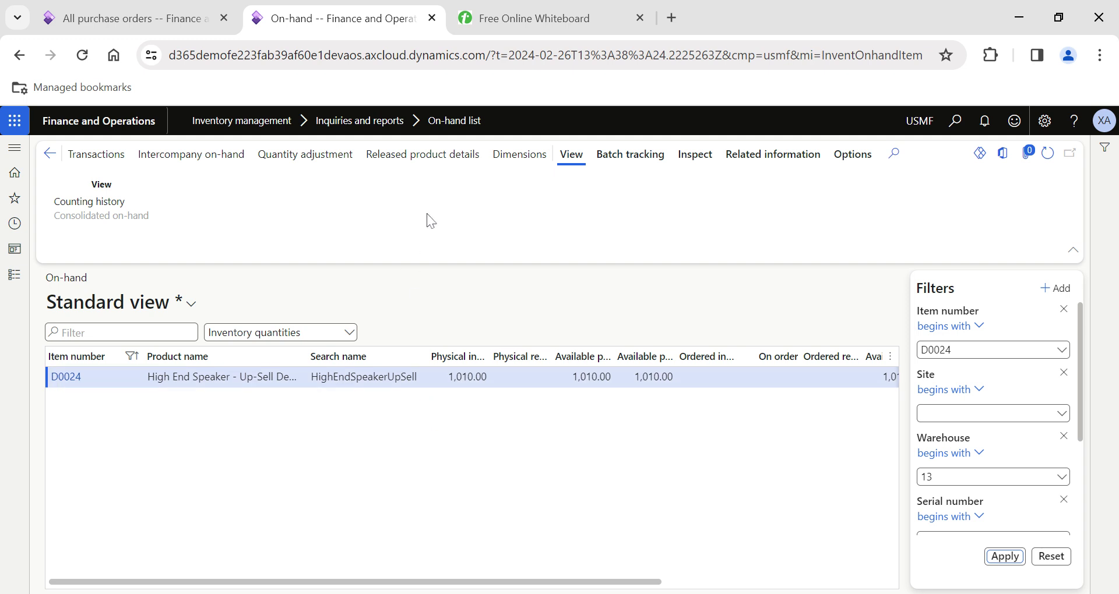
Display D0024 on-hand quantities by Site and Warehouse, then return to order 000036
left_click(499, 163)
left_click(888, 324)
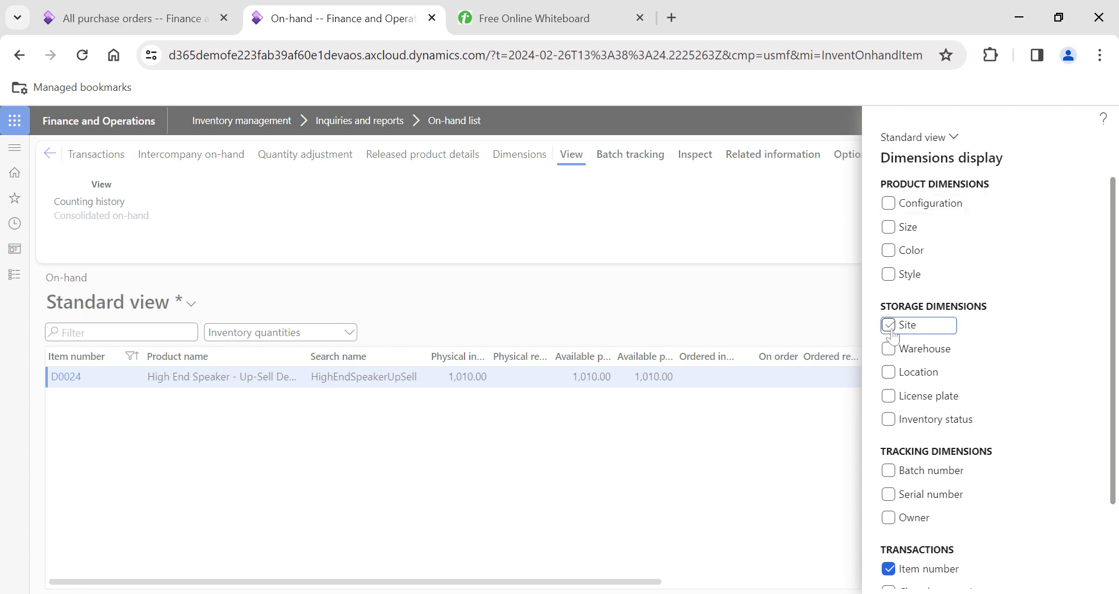
left_click(888, 348)
scroll(1012, 540, "down", 2)
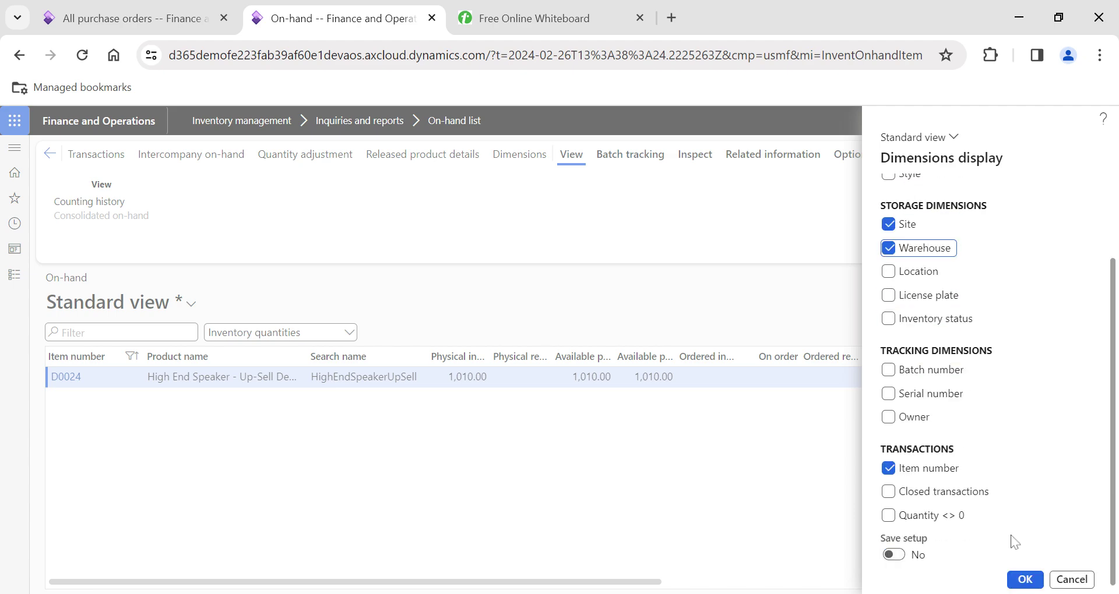
left_click(1021, 579)
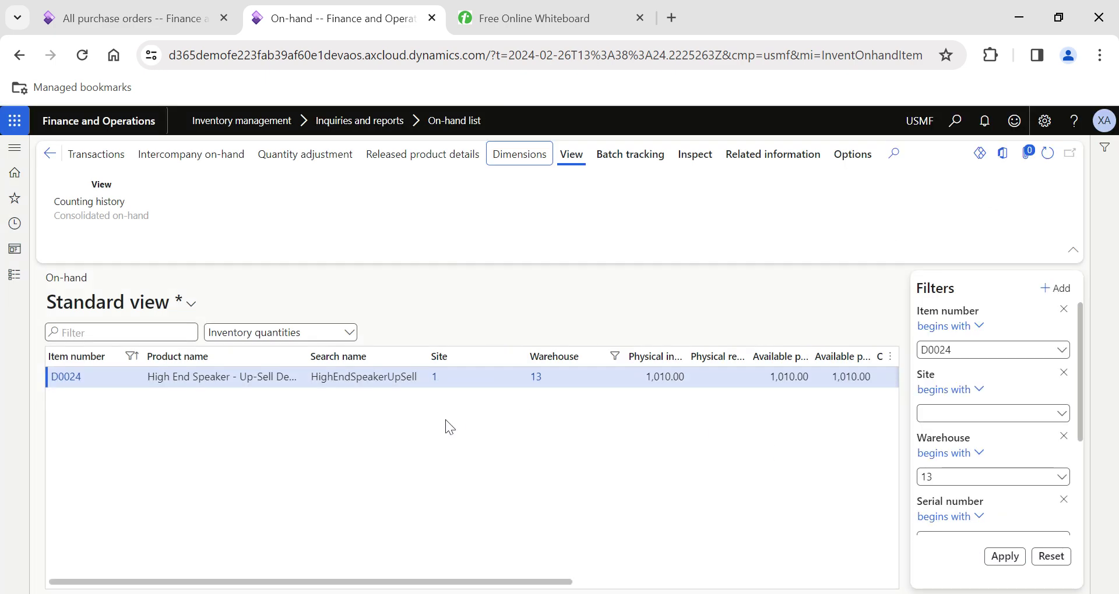
left_click(127, 18)
scroll(584, 321, "down", 4)
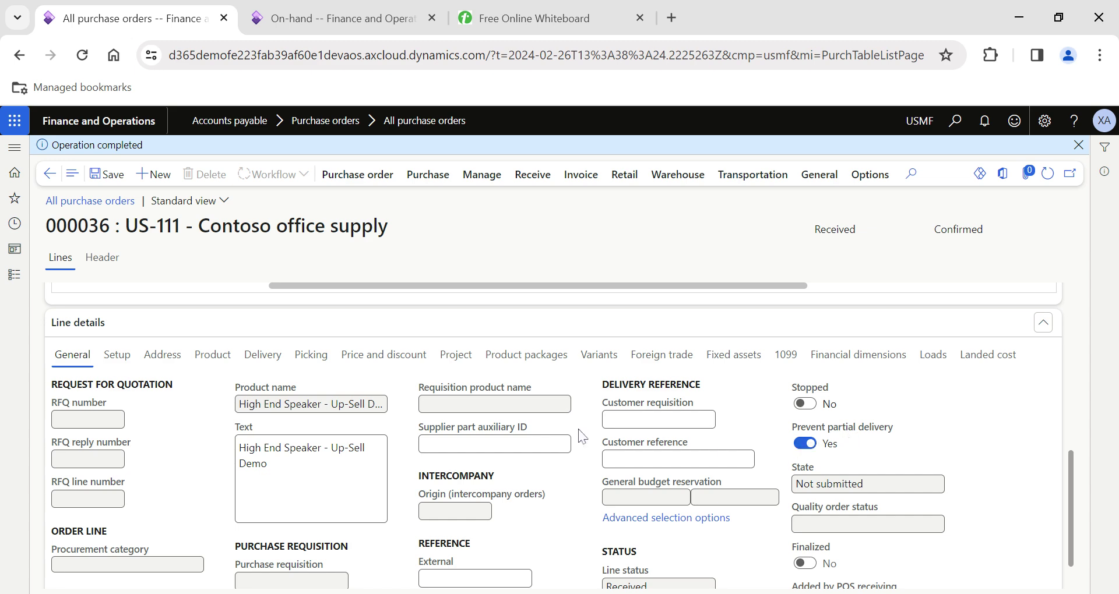
Open sales order 001485 from Accounts receivable's All sales orders
left_click(15, 275)
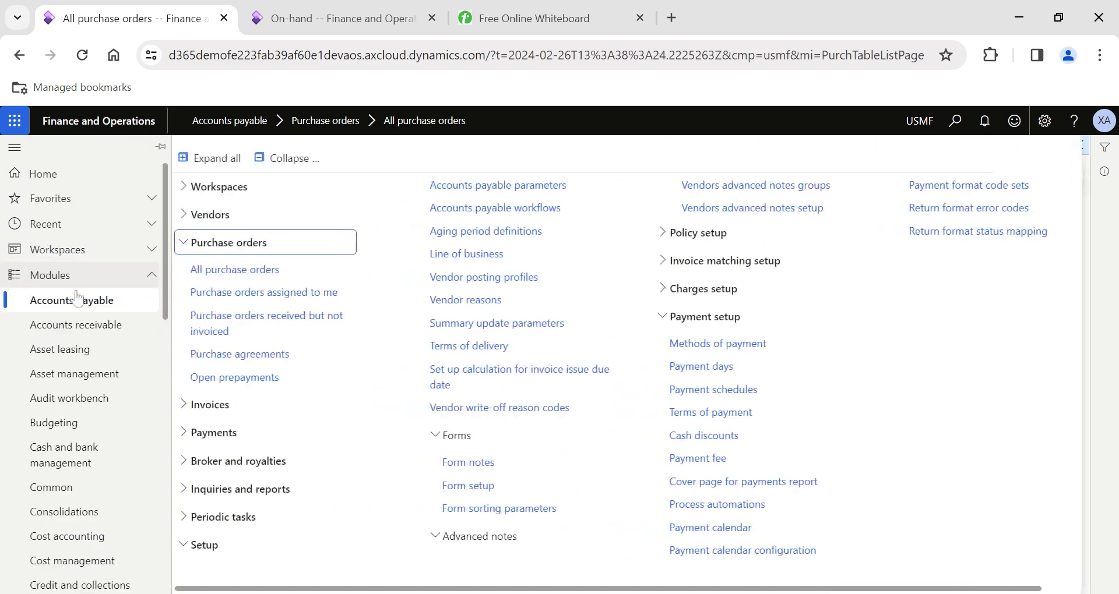
scroll(116, 398, "down", 3)
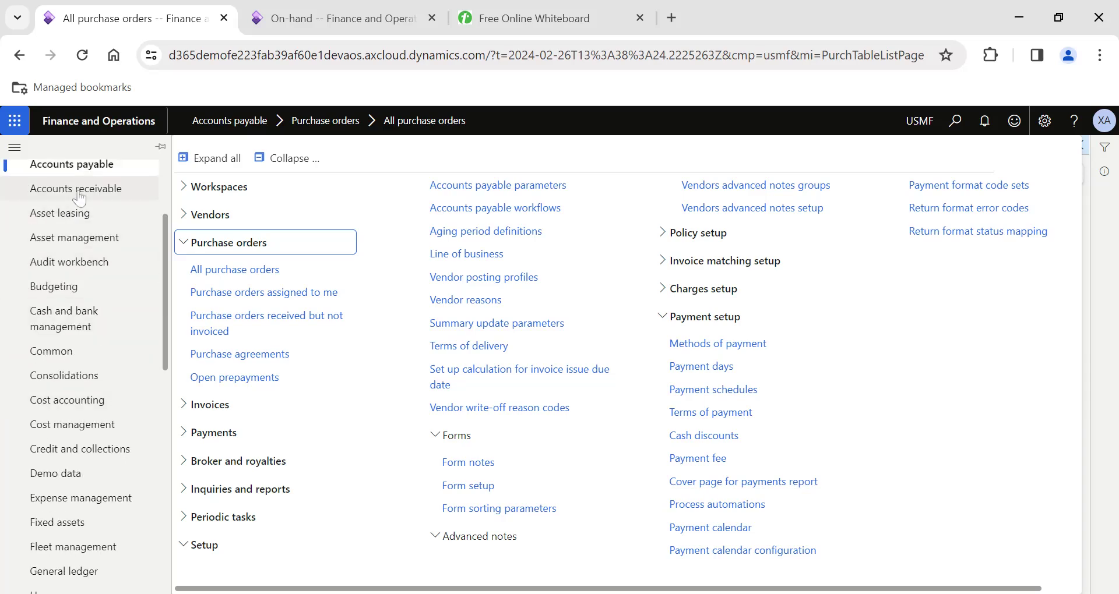
left_click(84, 193)
left_click(230, 365)
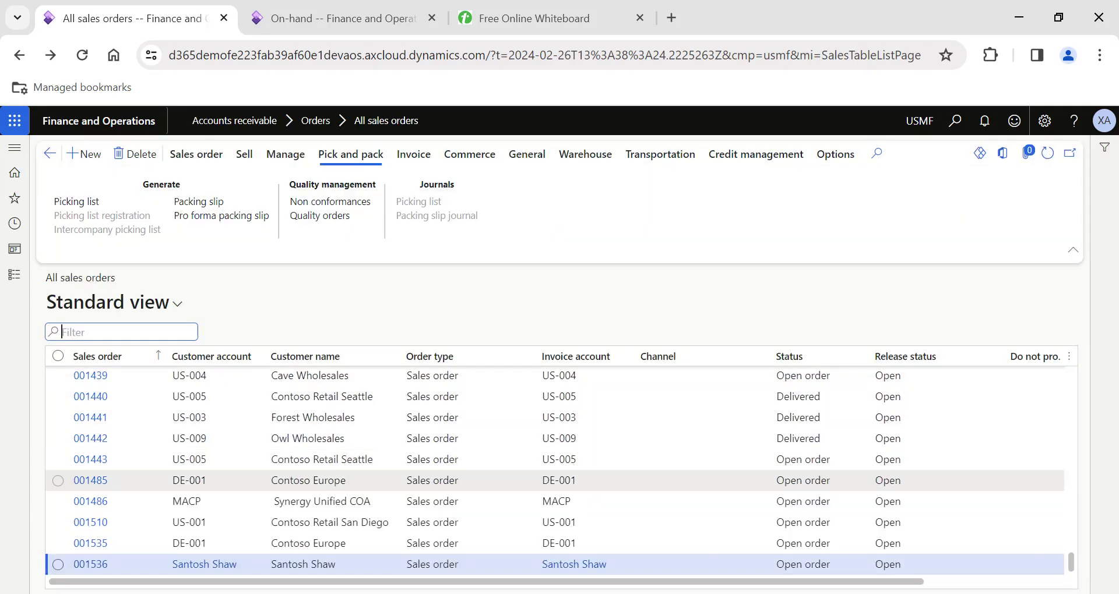
left_click(233, 481)
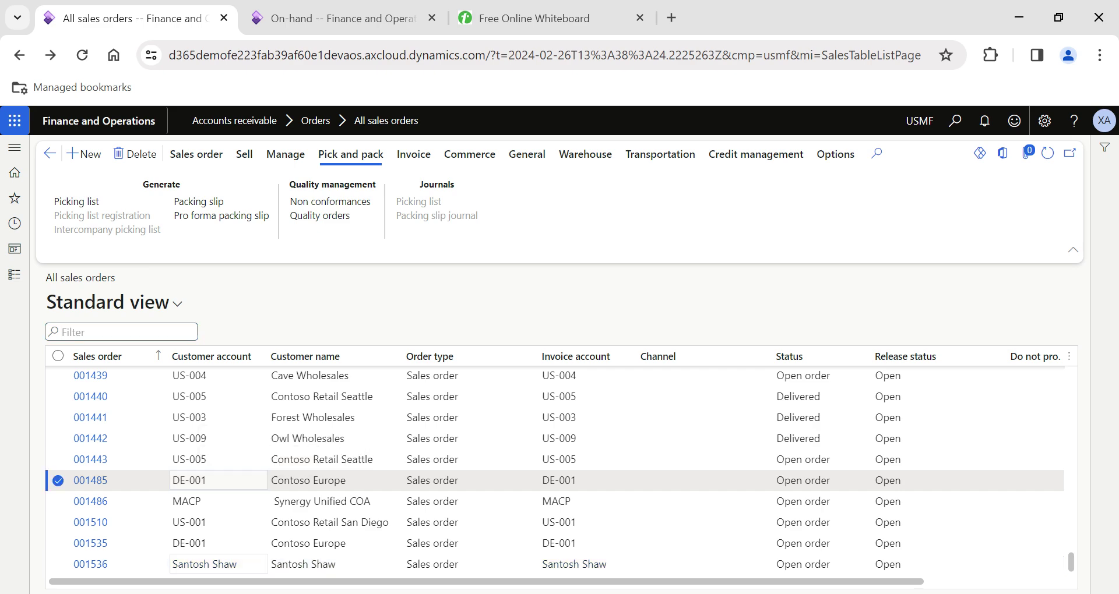
left_click(100, 480)
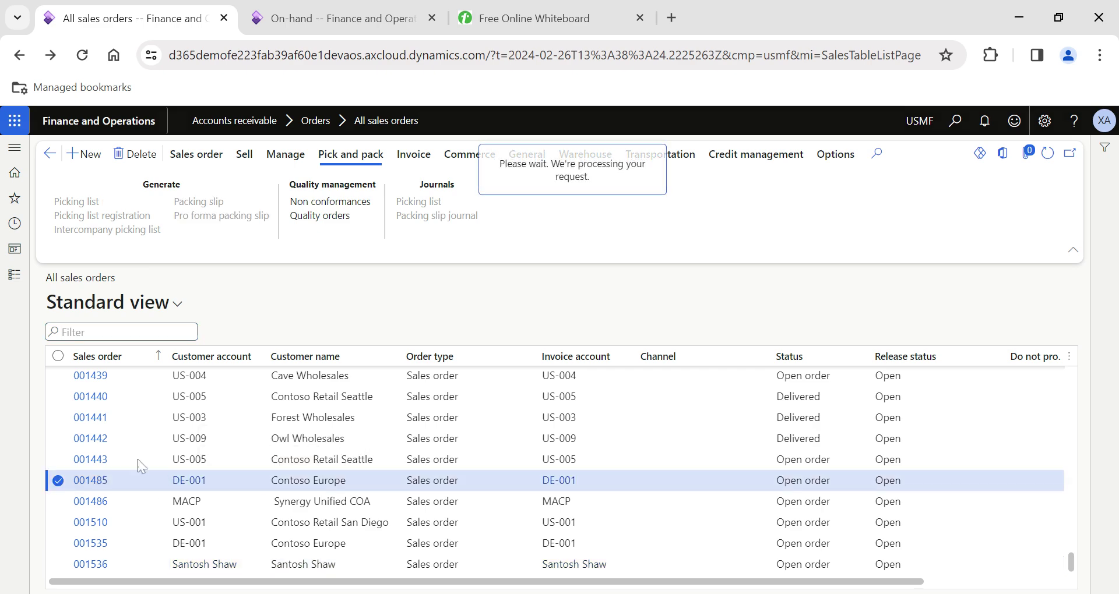
Add a new line for item D0024 on sales order 001485
left_click(299, 13)
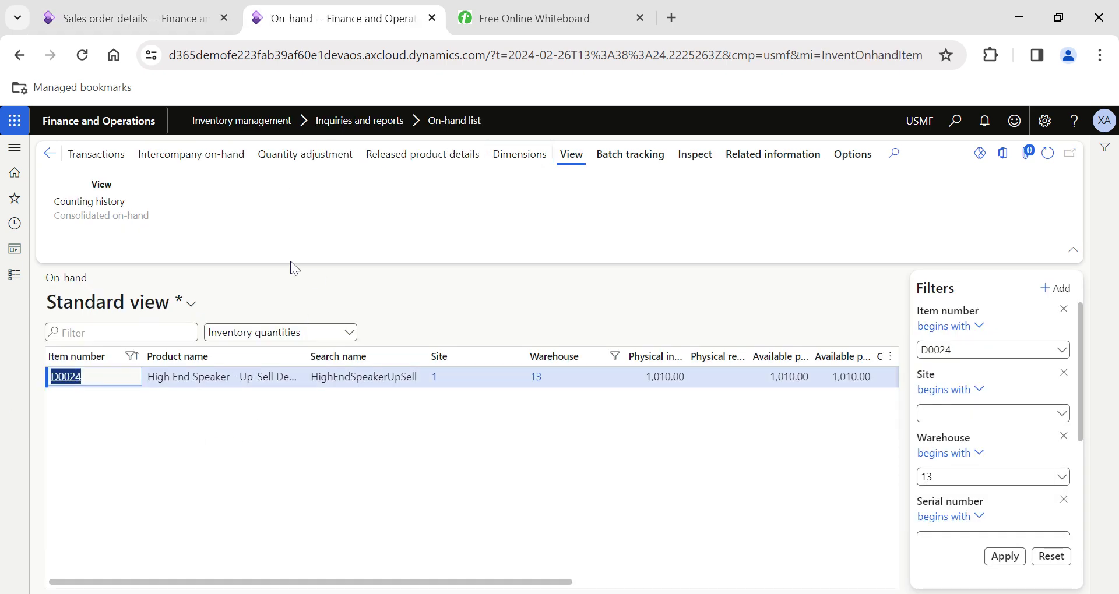
left_click(134, 18)
left_click(82, 420)
type("D0024")
key("Tab")
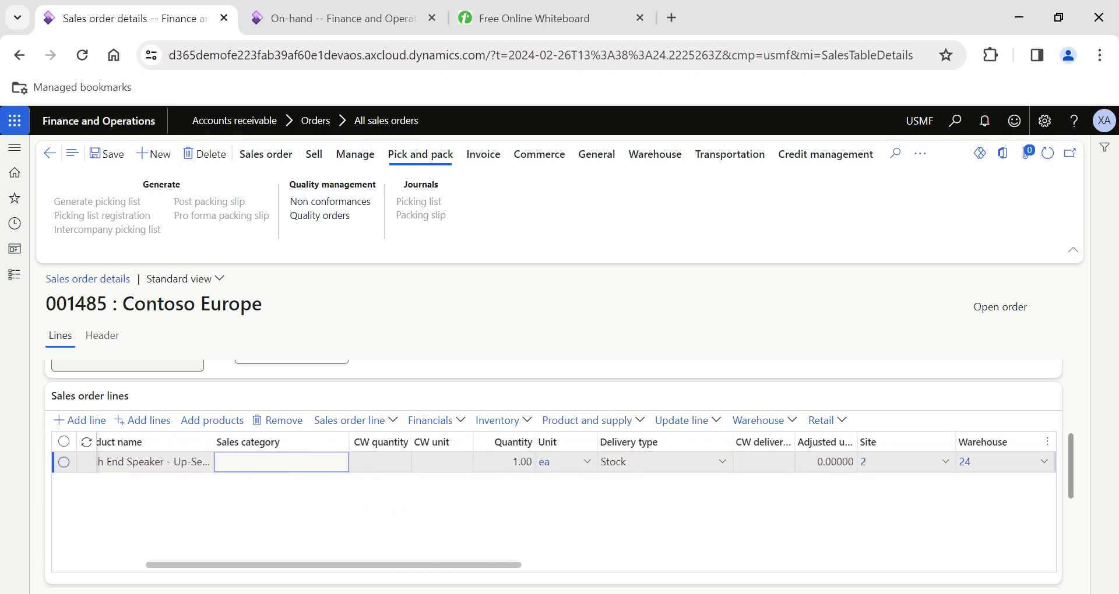
left_click(513, 461)
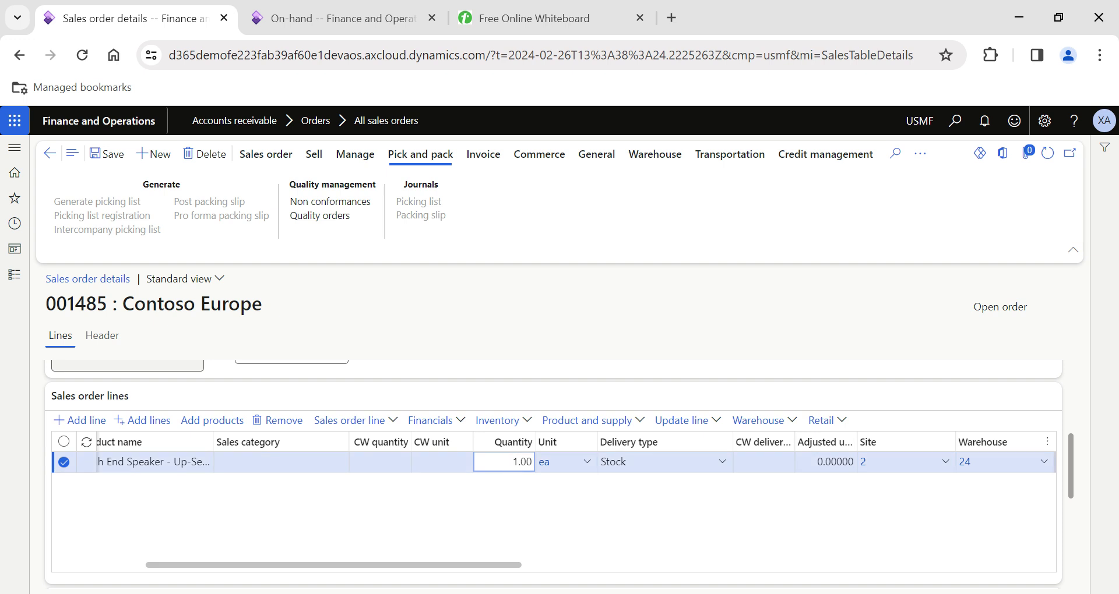
Set the D0024 line to quantity 10, site 1, warehouse 13
type("0")
key("Tab")
key("Tab")
key("Tab")
key("Tab")
key("Tab")
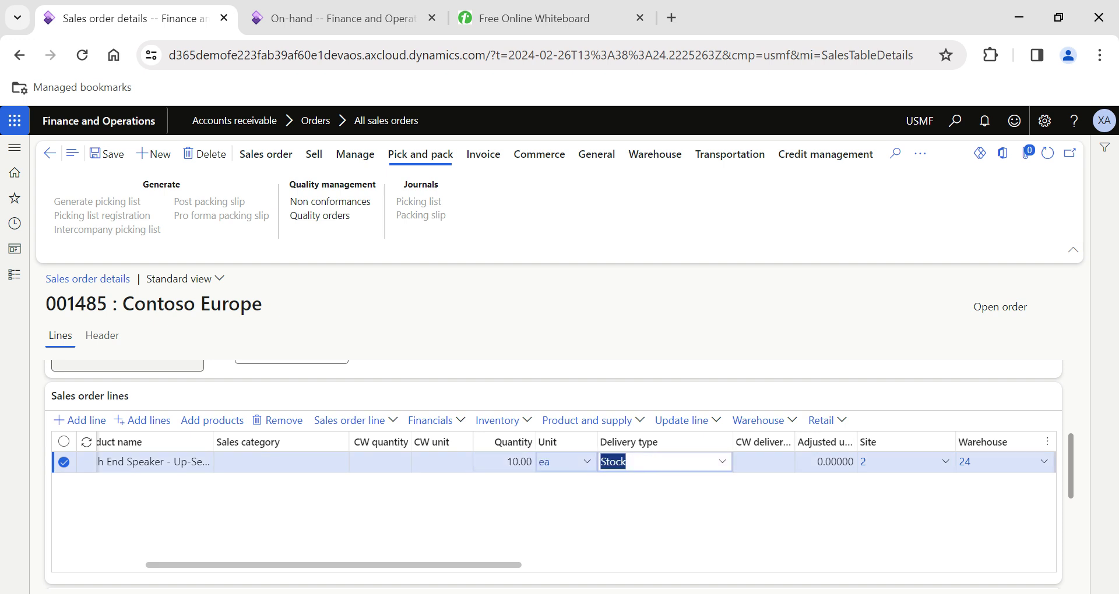
key("Tab")
type("13")
key("Tab")
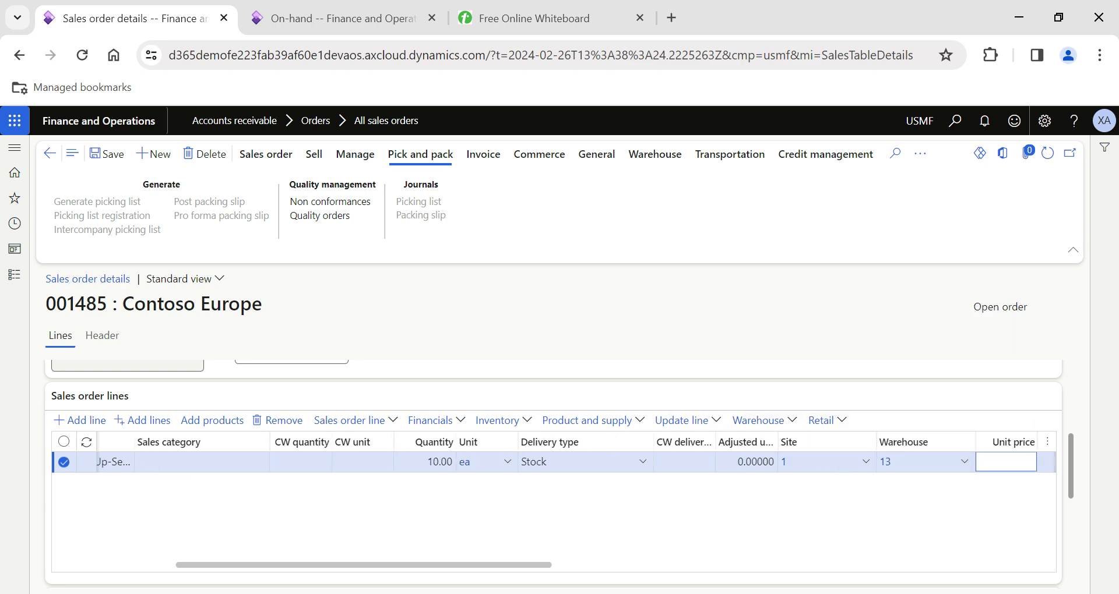
scroll(353, 529, "down", 3)
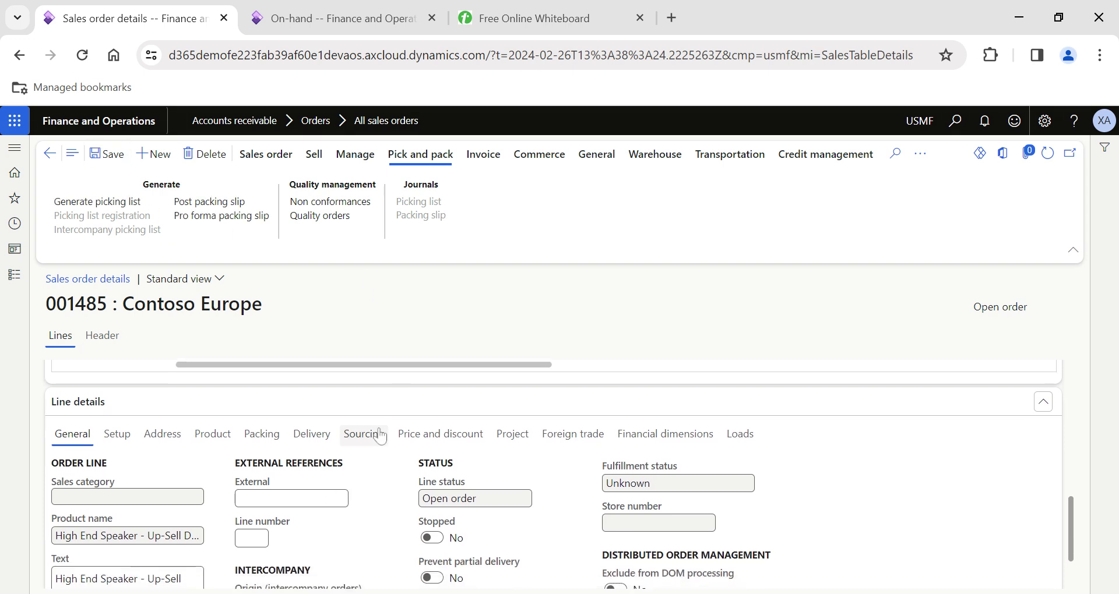
scroll(366, 434, "up", 3)
Confirm sales order 001485 from the Sell actions
left_click(307, 155)
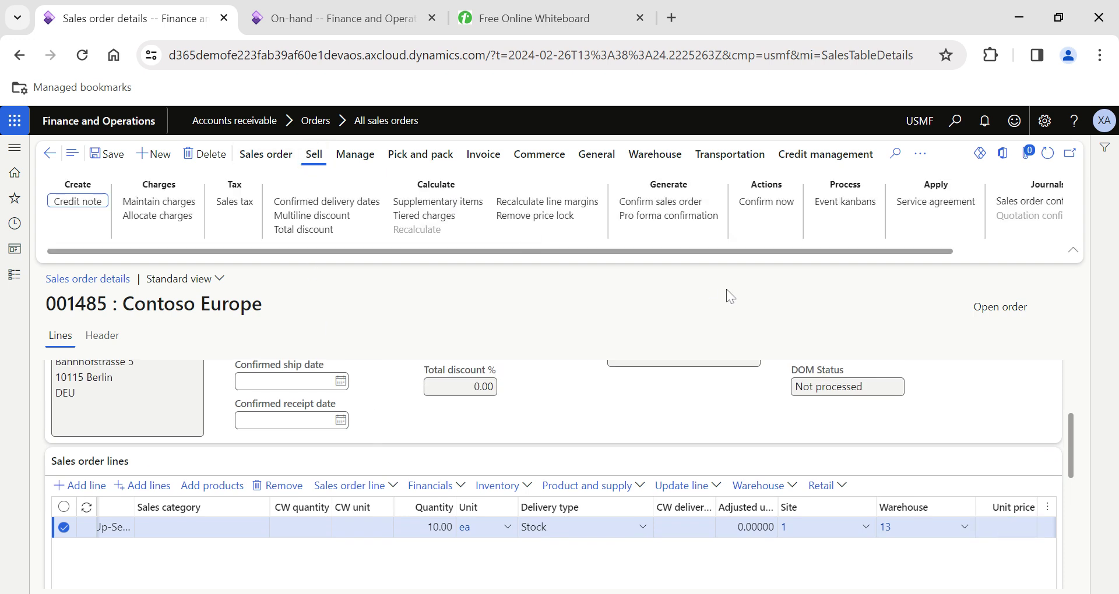
left_click(768, 205)
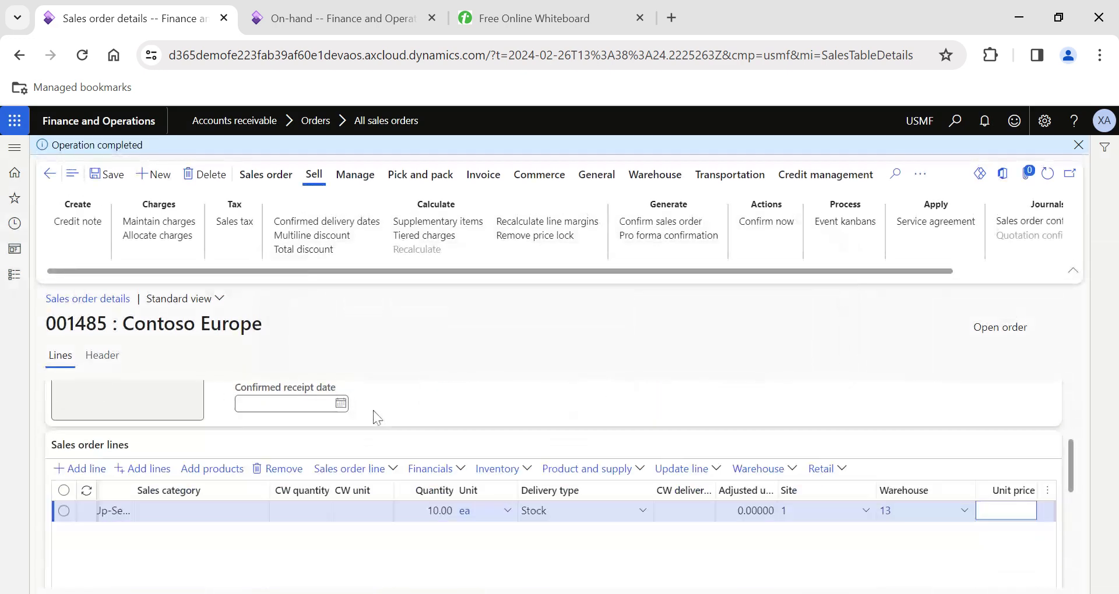
scroll(586, 453, "down", 5)
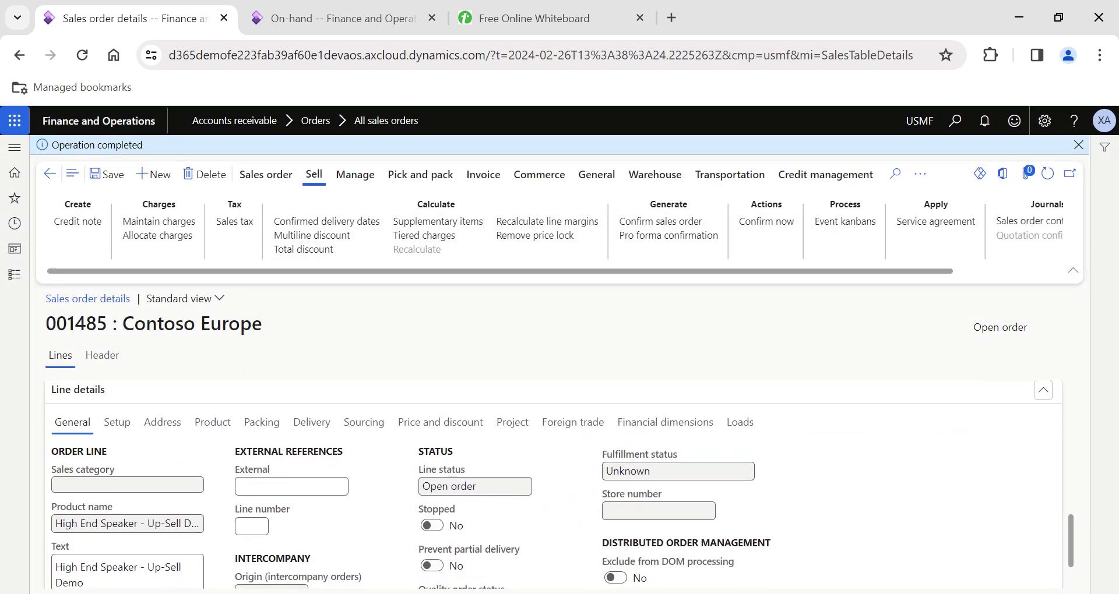
scroll(423, 515, "down", 1)
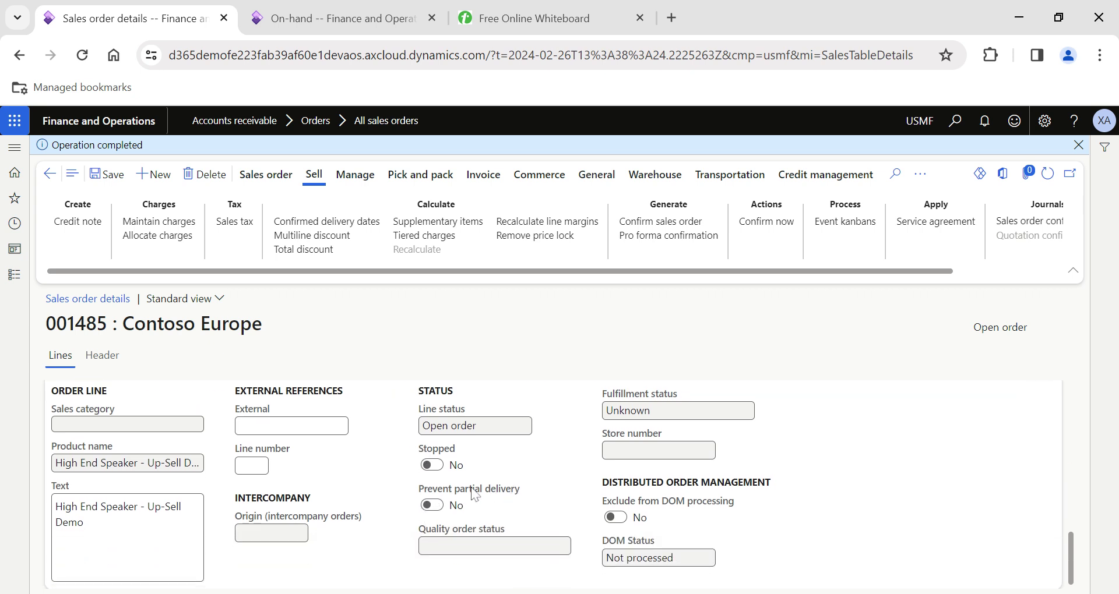
Set Prevent partial delivery to Yes on the speaker line and reconfirm order 001485
left_click(436, 507)
scroll(380, 487, "up", 1)
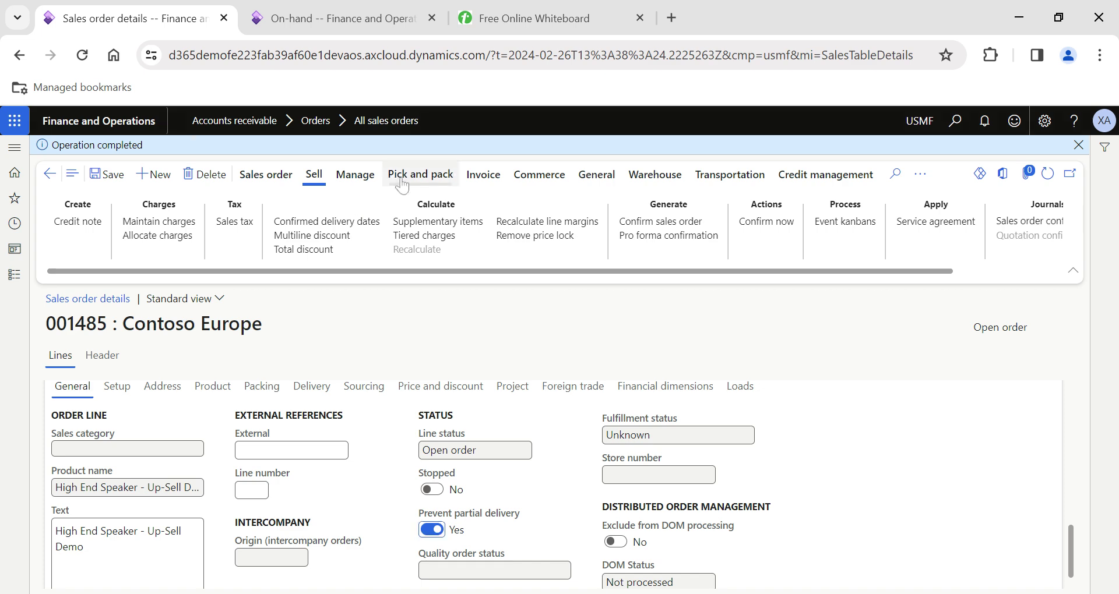
left_click(767, 222)
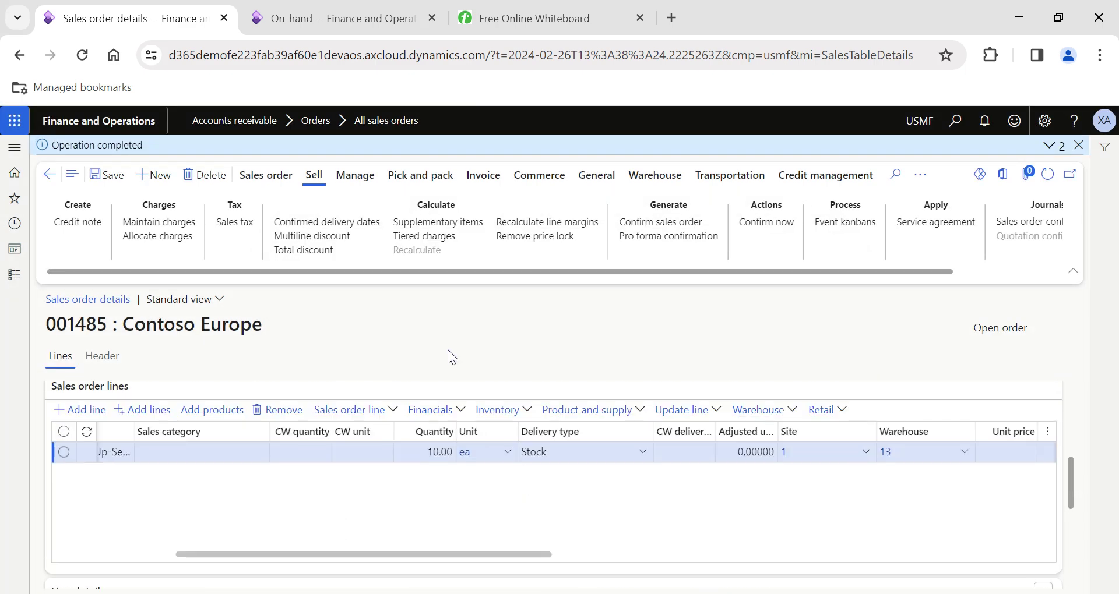
Try posting a packing slip for 8 of the 10 speakers without printing
left_click(420, 175)
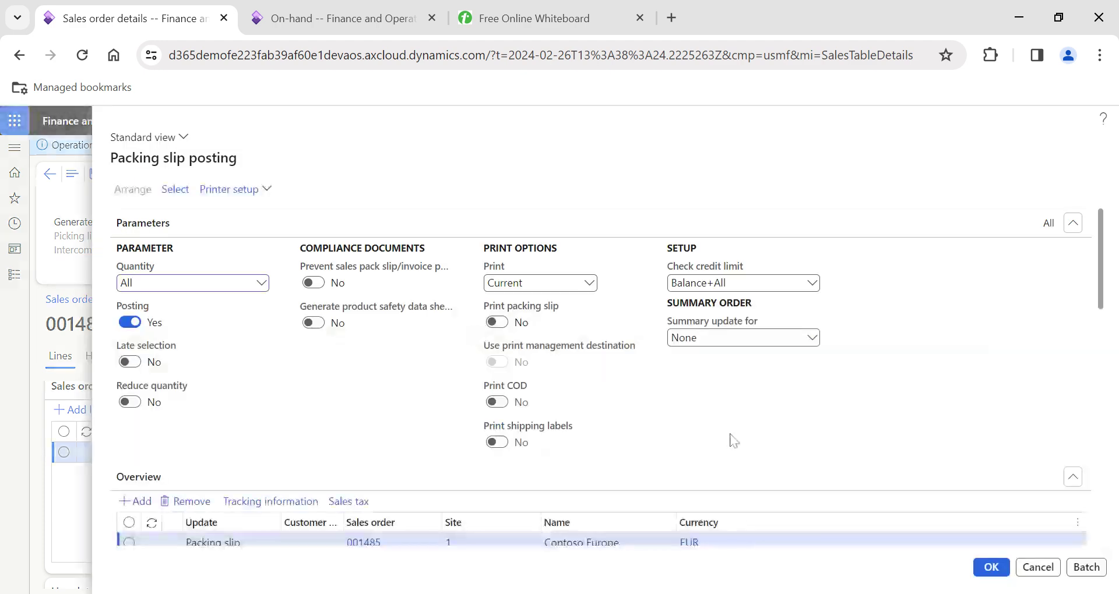
scroll(732, 440, "down", 5)
scroll(734, 441, "down", 3)
scroll(857, 460, "right", 4)
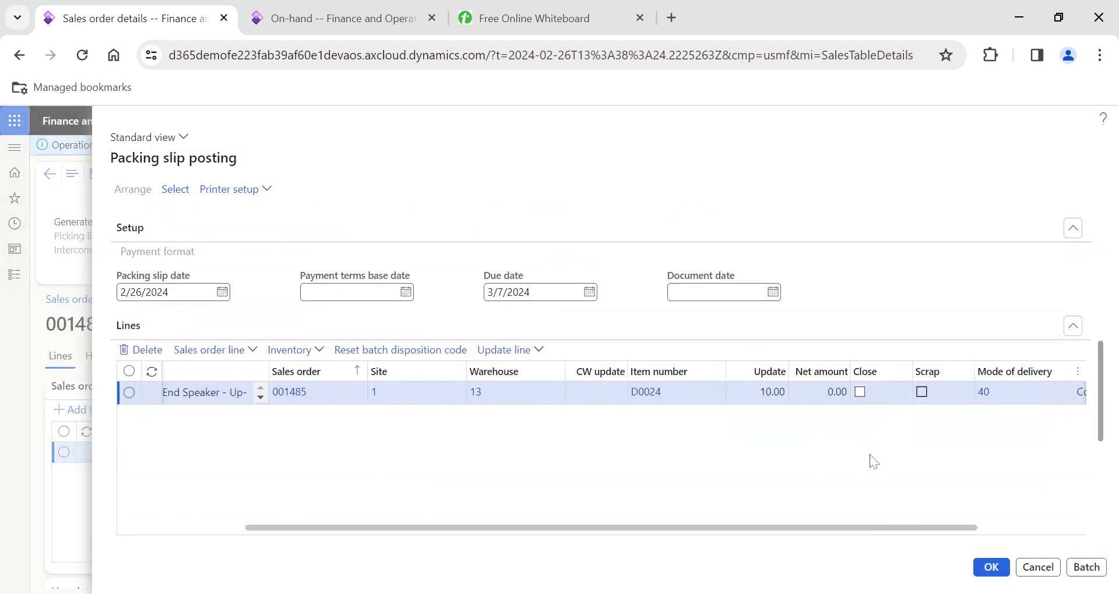
left_click(716, 393)
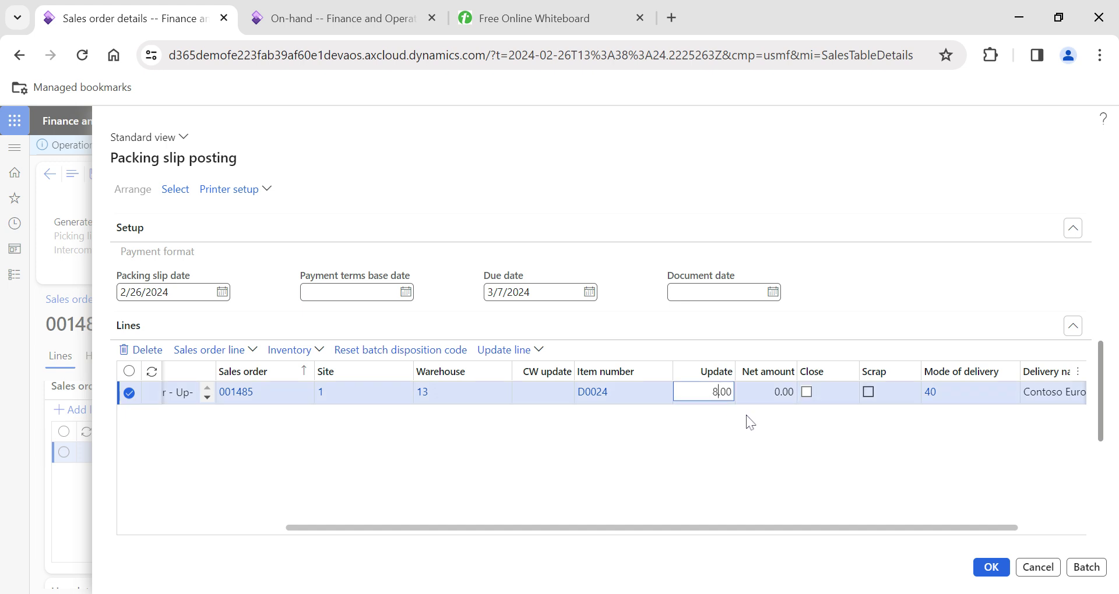
type("8")
key("Tab")
left_click(991, 567)
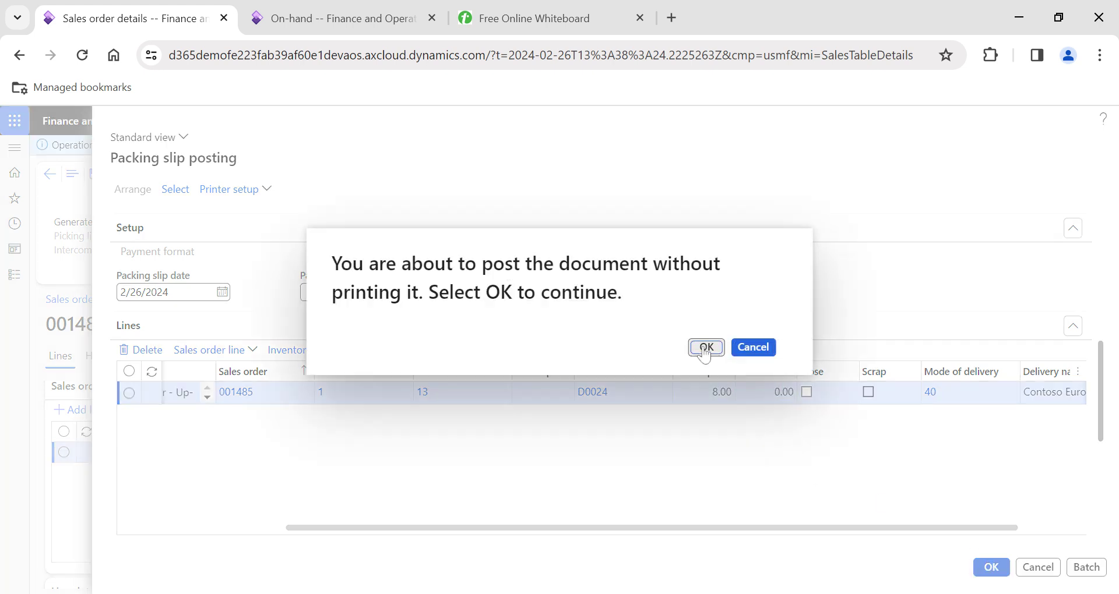
left_click(706, 348)
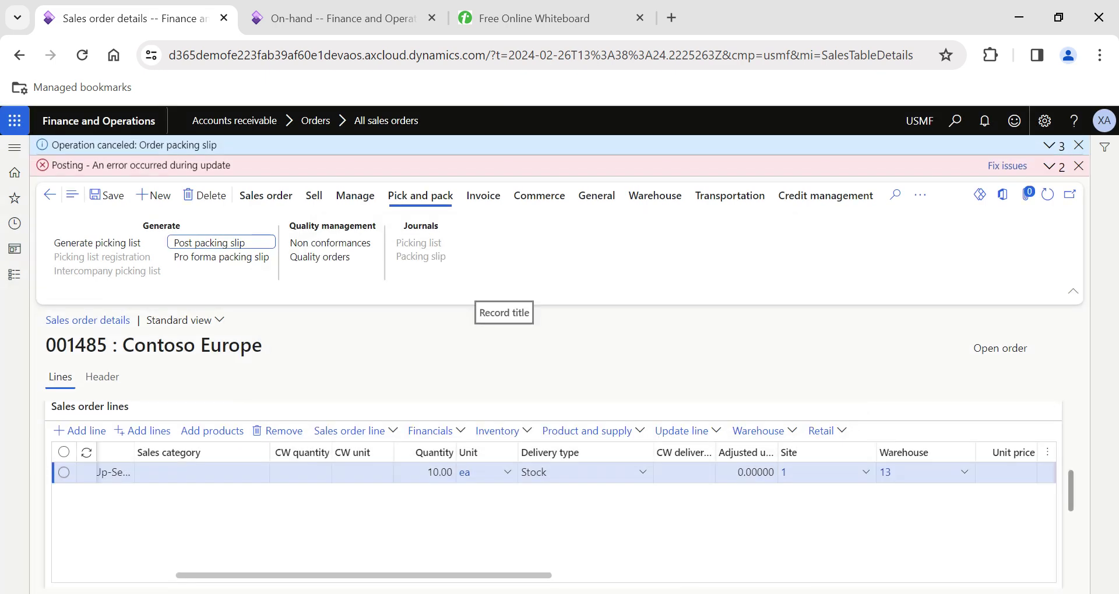
Check the posting error details, which say 'Line must be delivered in total'
left_click(1052, 168)
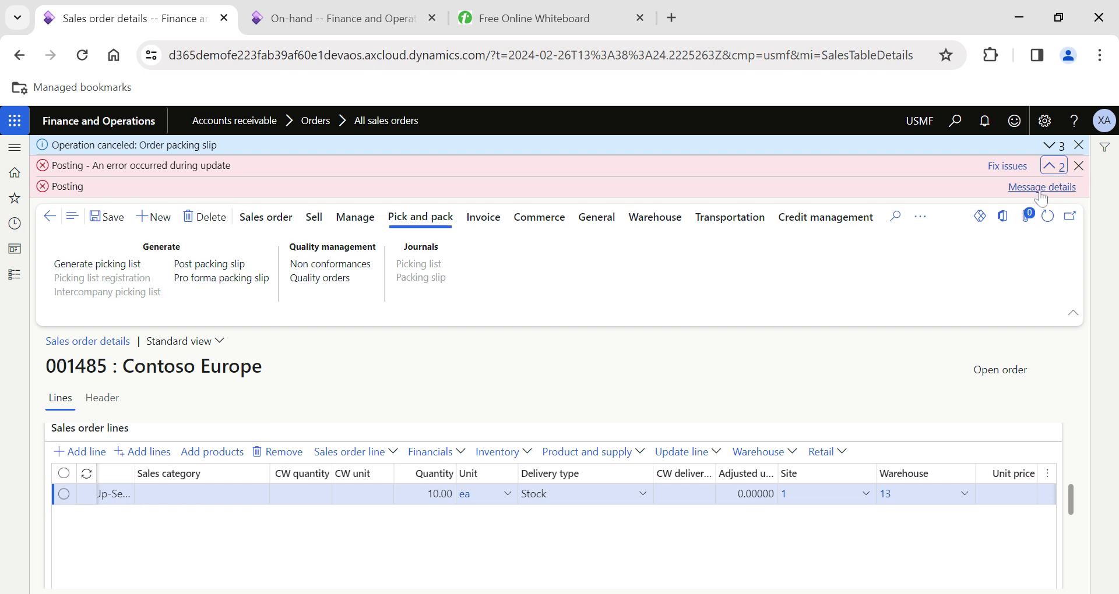
left_click(1036, 187)
left_click_drag(973, 252, 1103, 252)
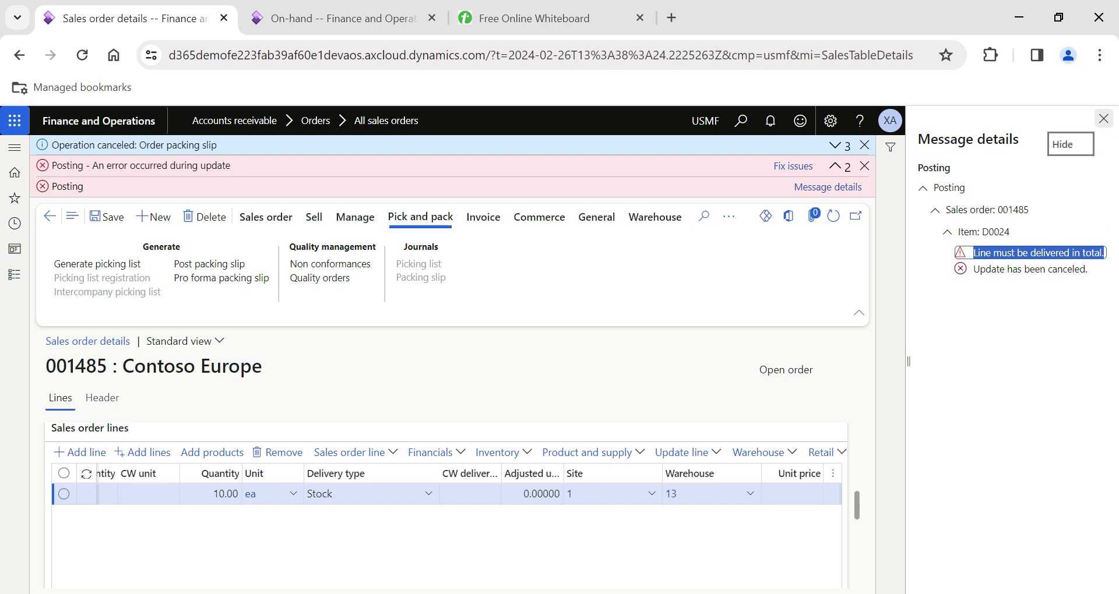
left_click(1103, 118)
Set Prevent partial delivery back to No and reconfirm sales order 001485
scroll(394, 366, "down", 5)
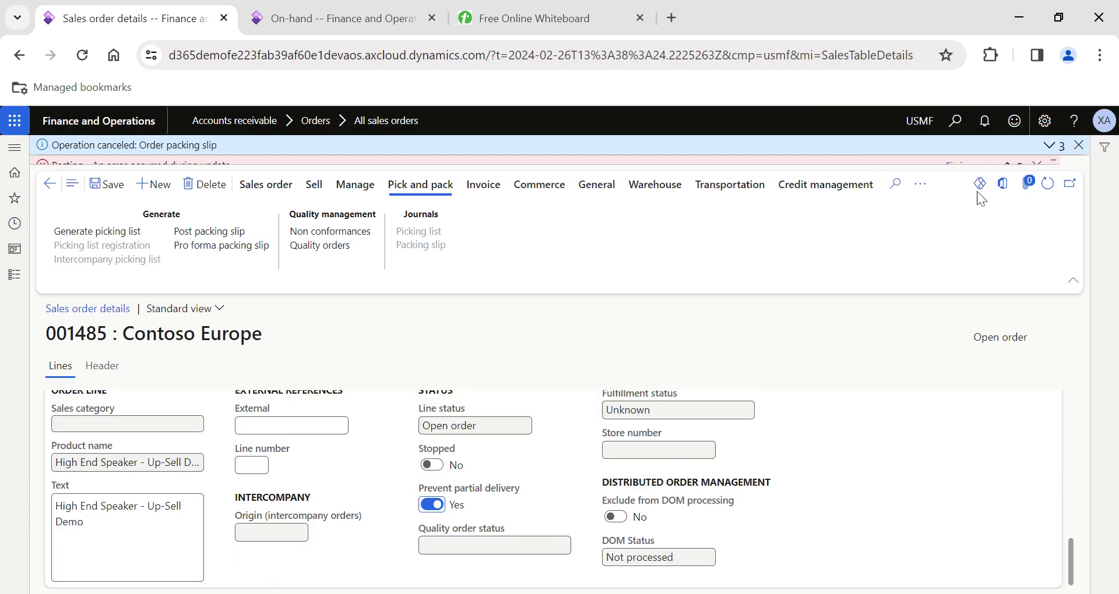
left_click(432, 505)
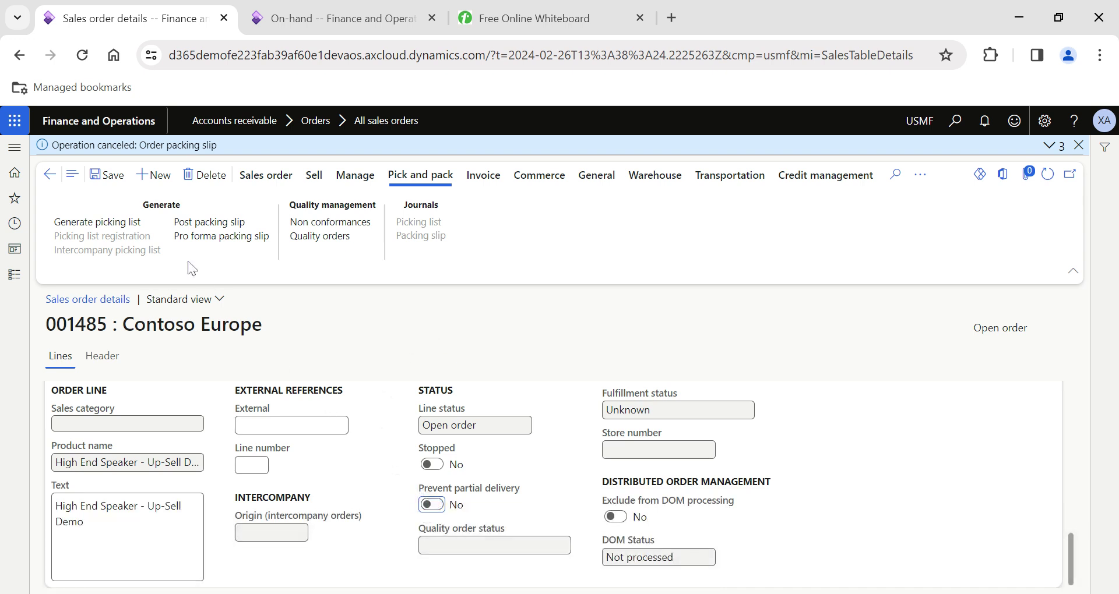
left_click(312, 175)
left_click(758, 224)
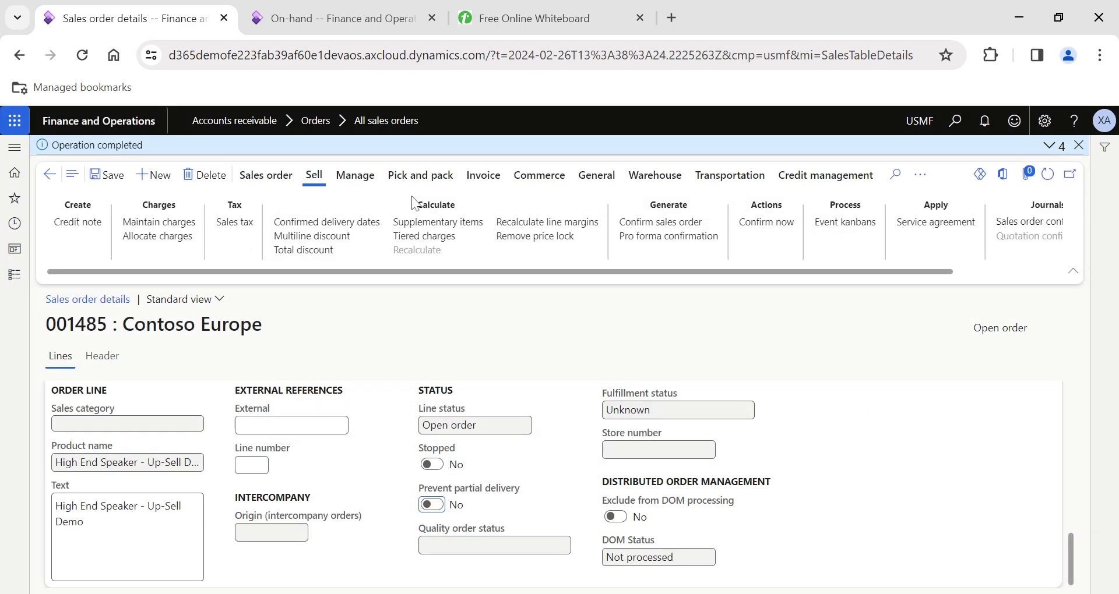
left_click(411, 177)
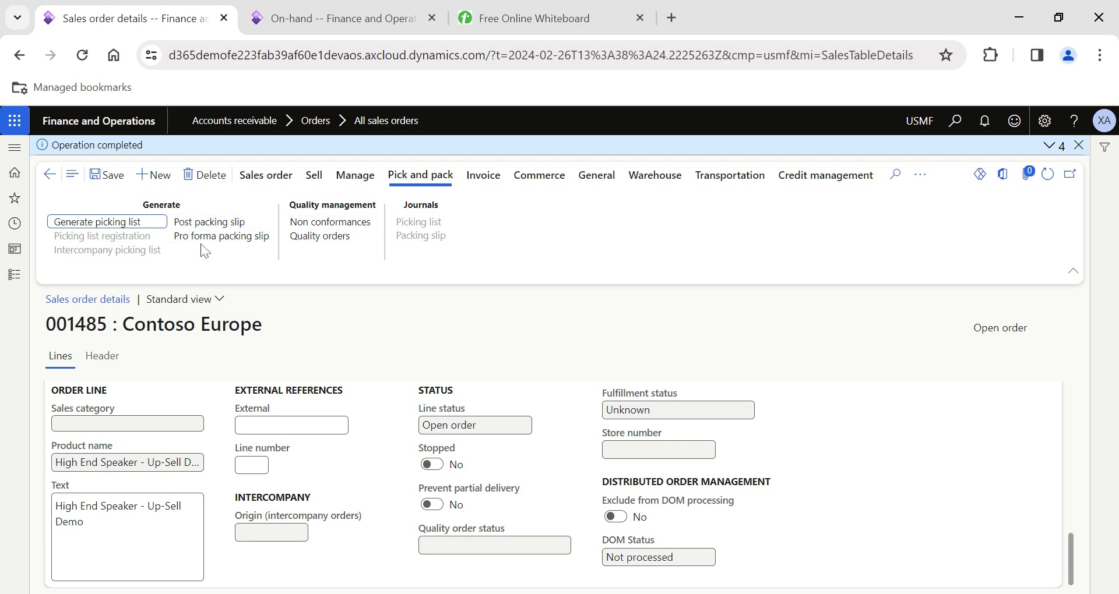
Post a packing slip for 2 of the 10 speakers without printing
left_click(207, 223)
scroll(782, 407, "down", 5)
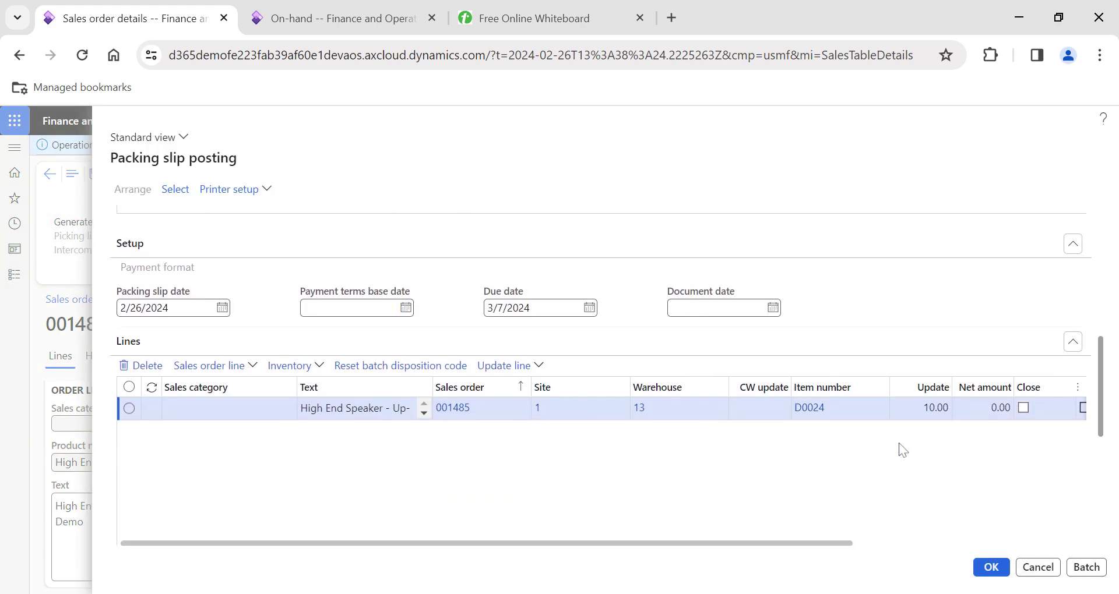
left_click(927, 407)
type("1")
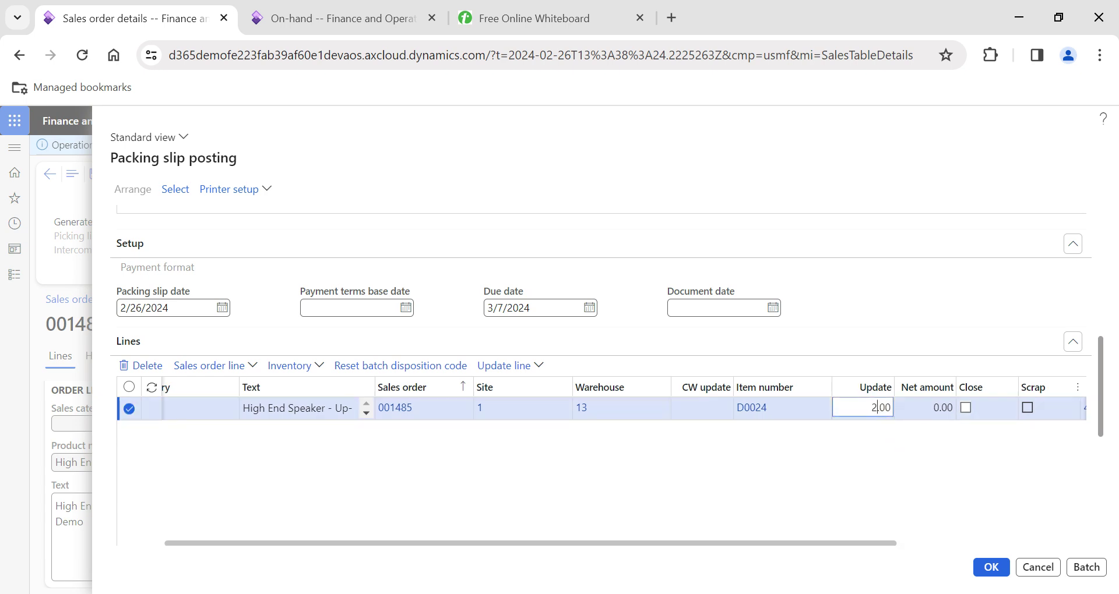
key("Tab")
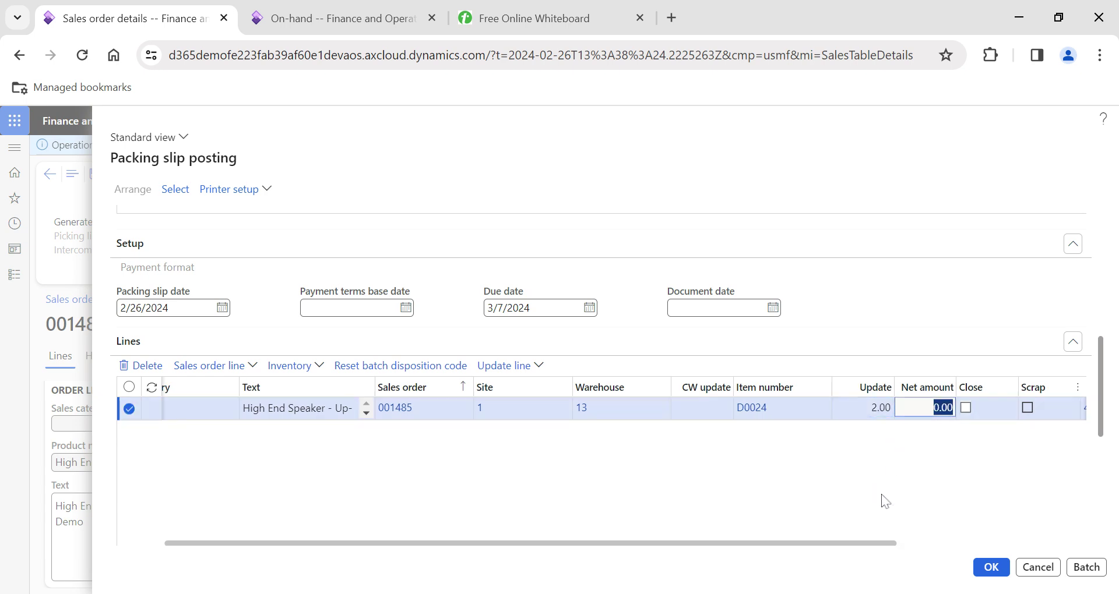
left_click(991, 567)
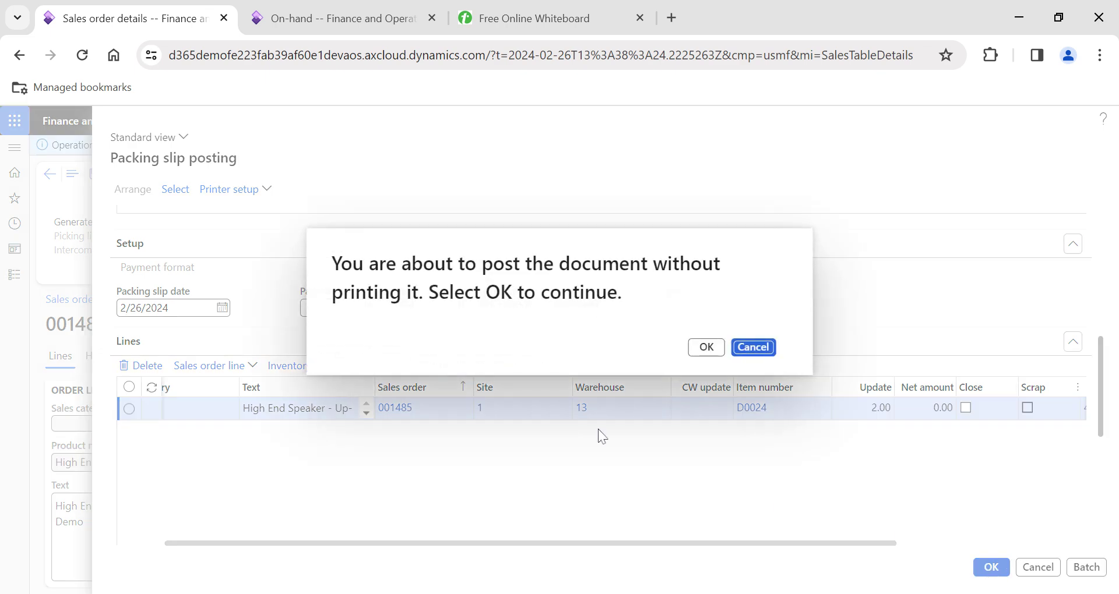
left_click(706, 348)
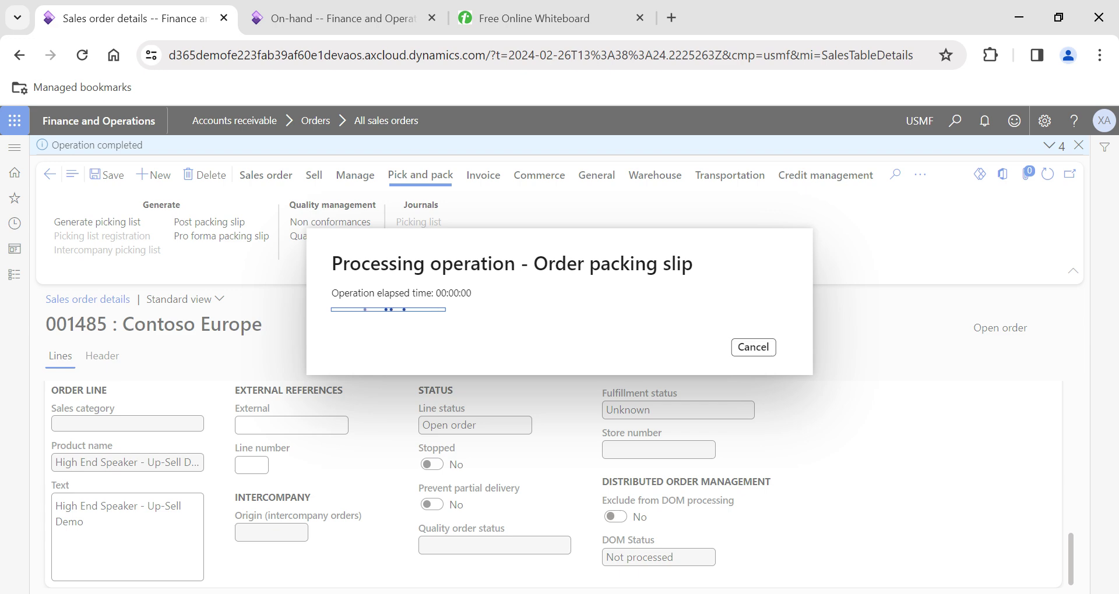
scroll(384, 443, "up", 5)
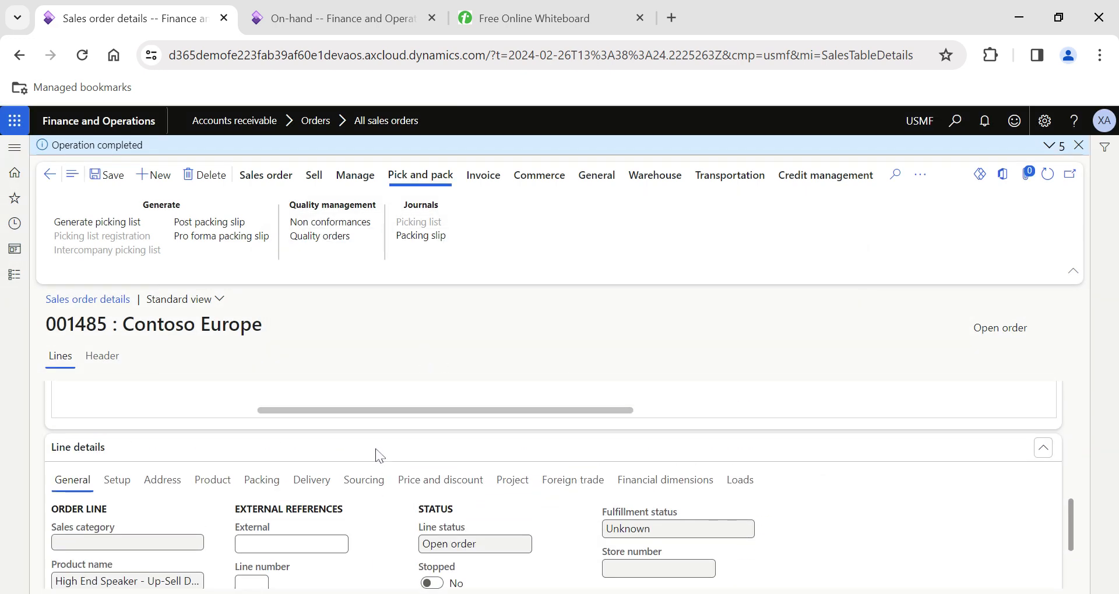
scroll(319, 487, "left", 5)
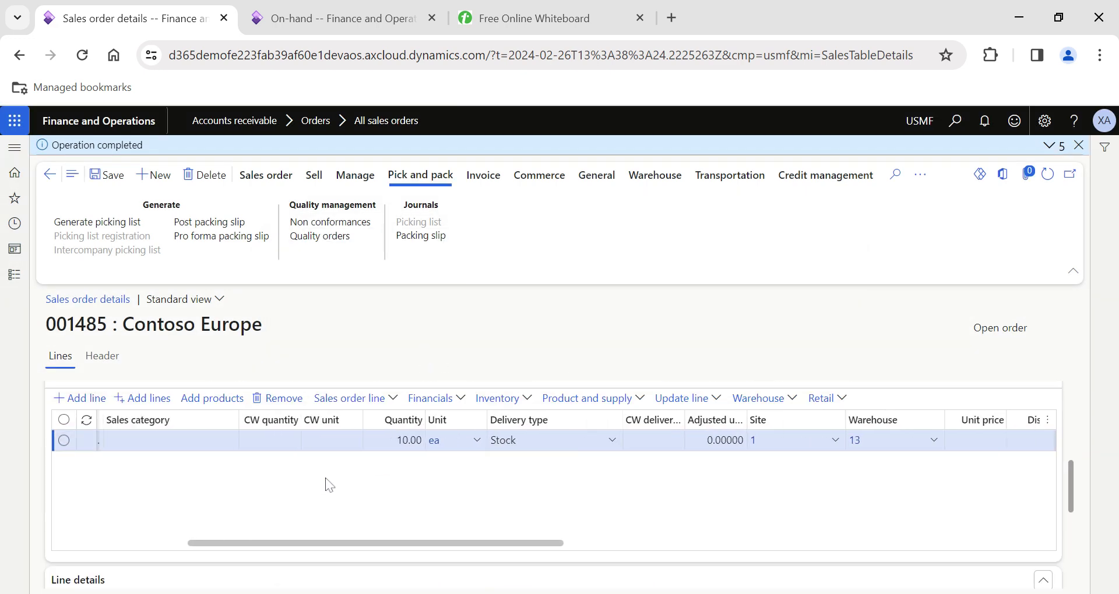
left_click(416, 240)
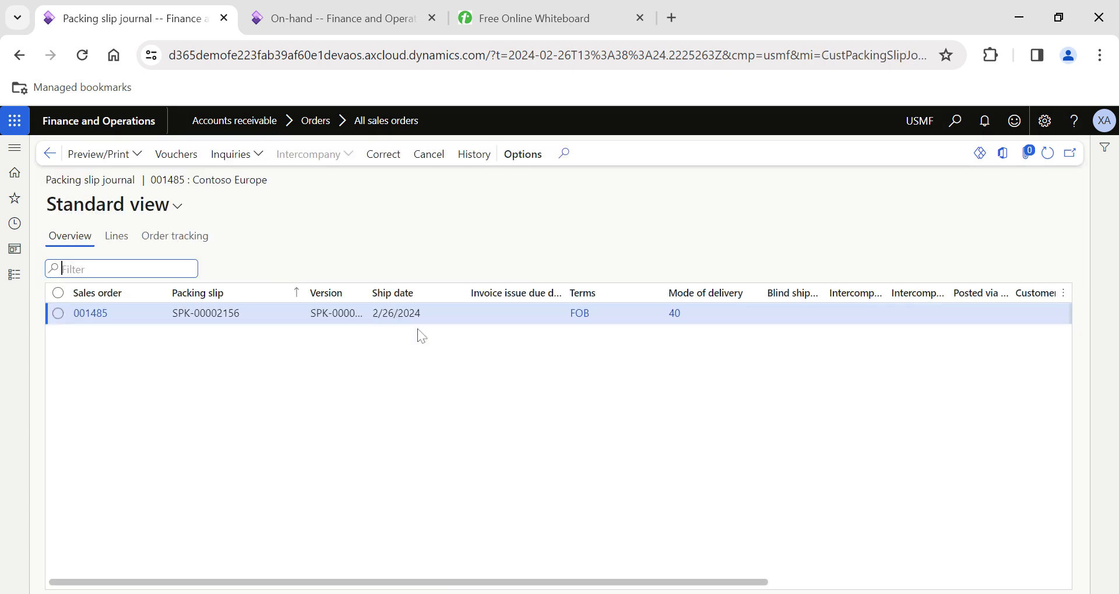
left_click(117, 239)
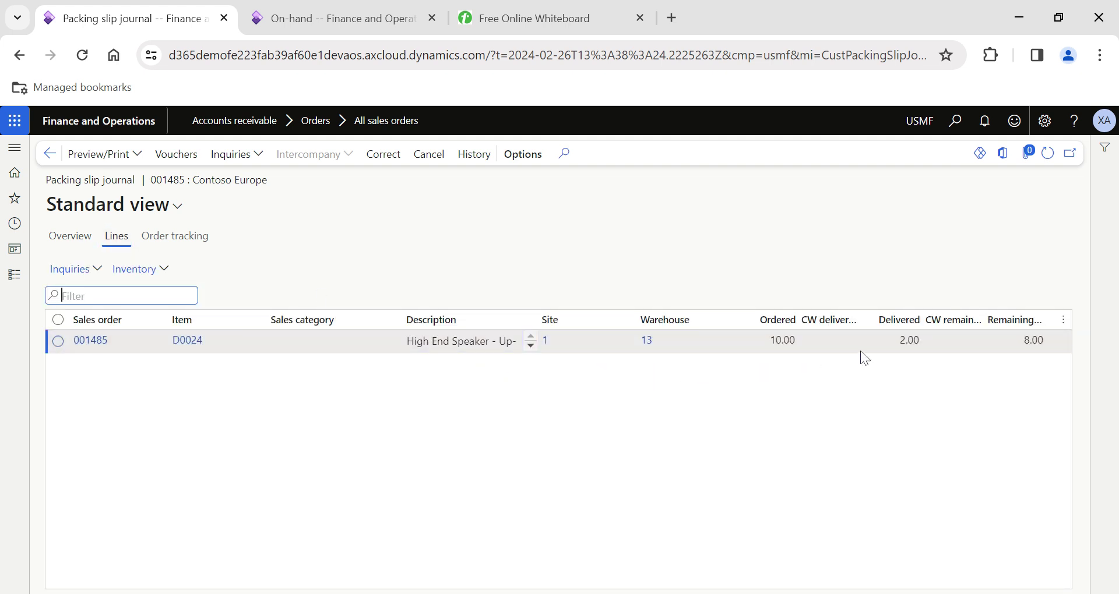
left_click(45, 155)
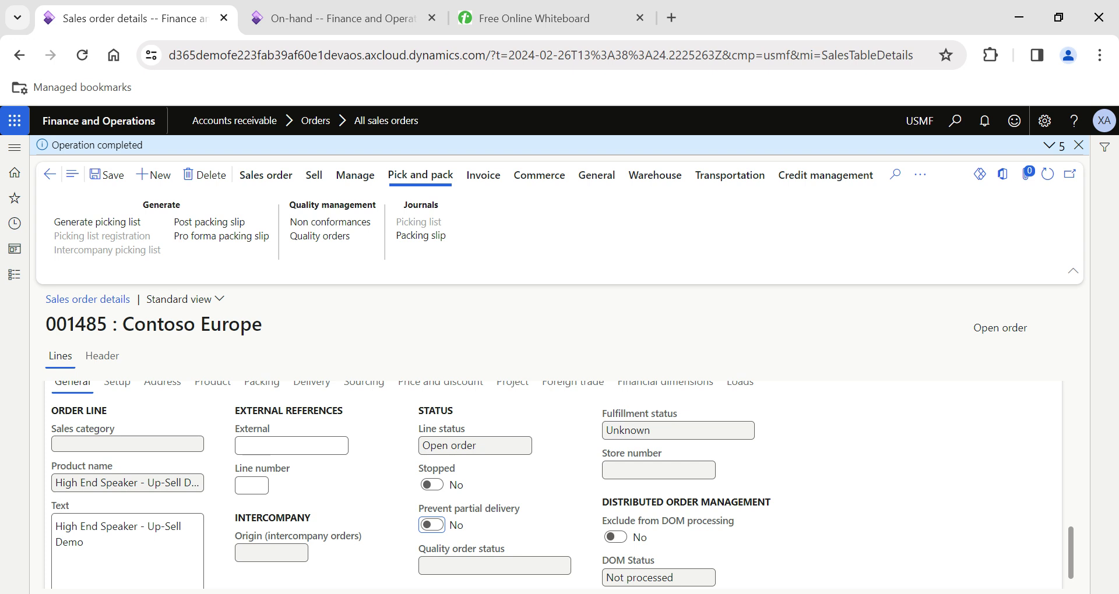
Leave sales order 001485 for the USMF home dashboard via the Finance and Operations header
scroll(553, 483, "up", 3)
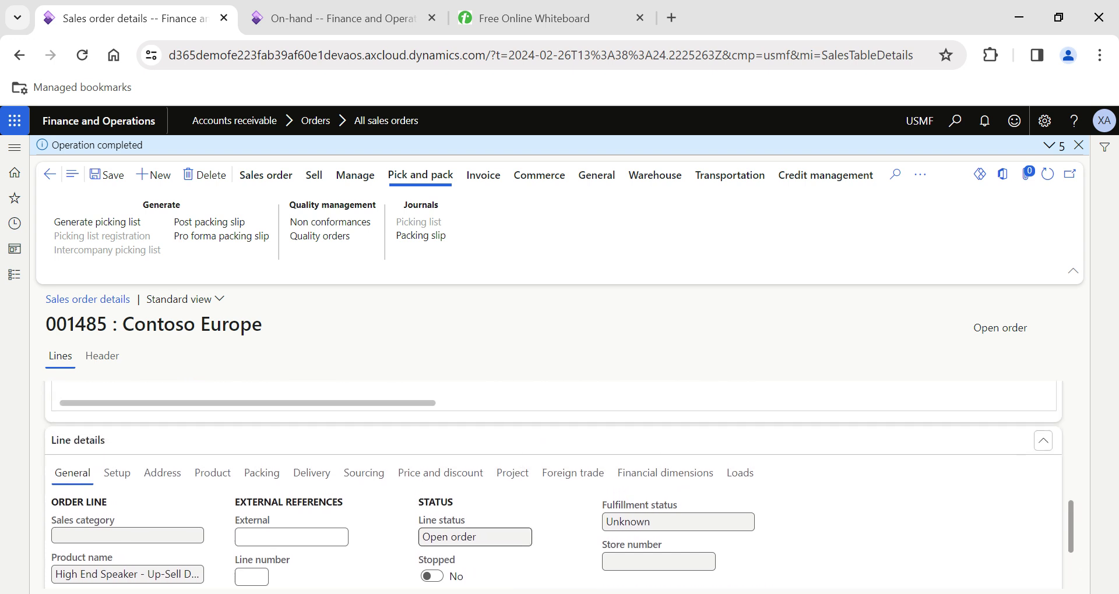
scroll(554, 467, "up", 1)
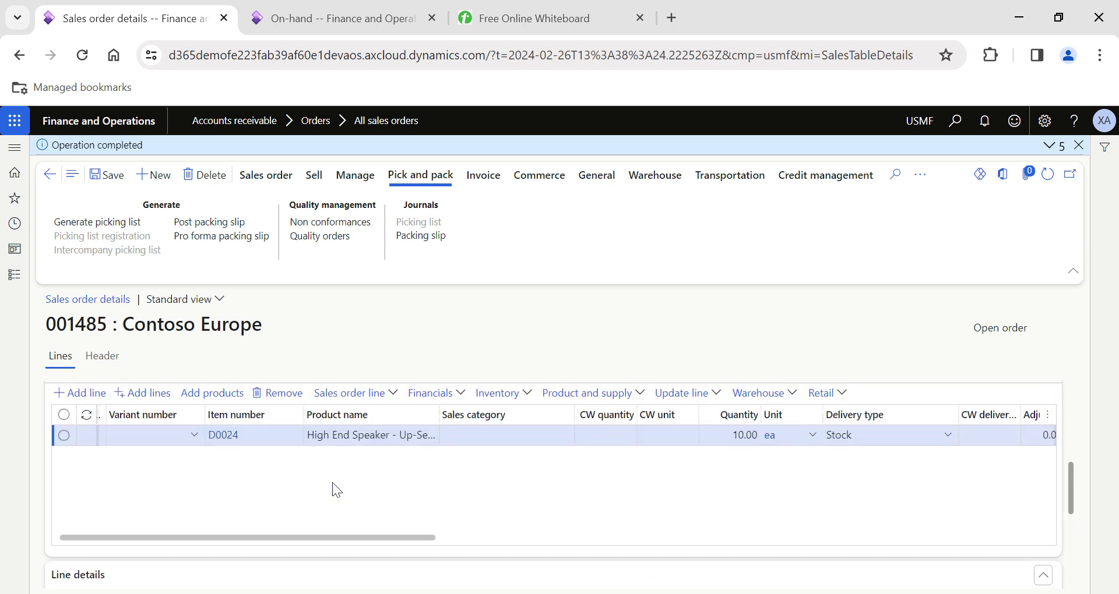
left_click(68, 123)
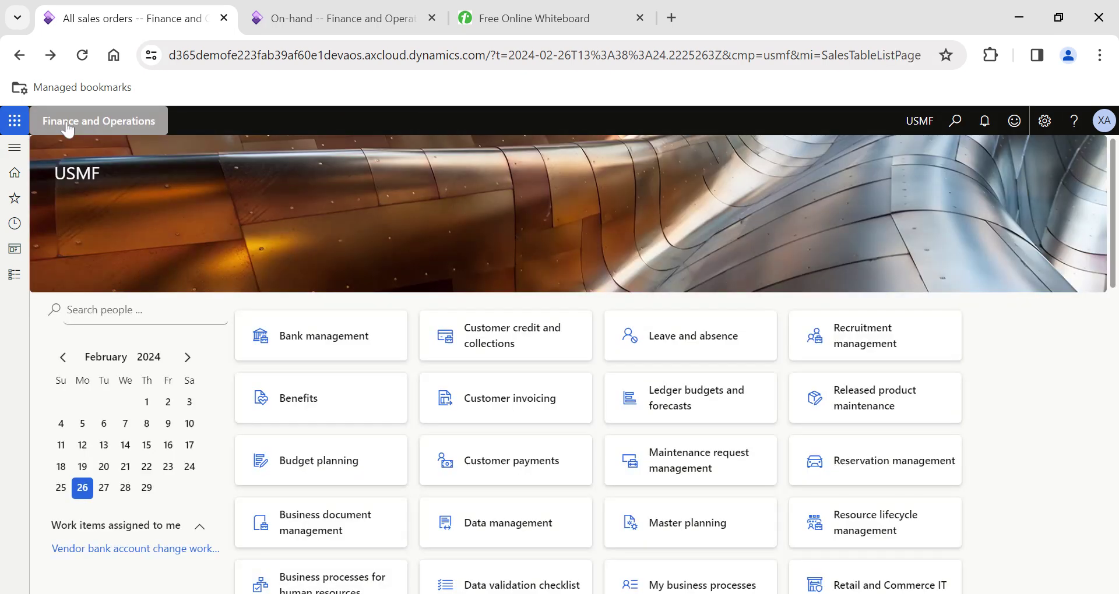